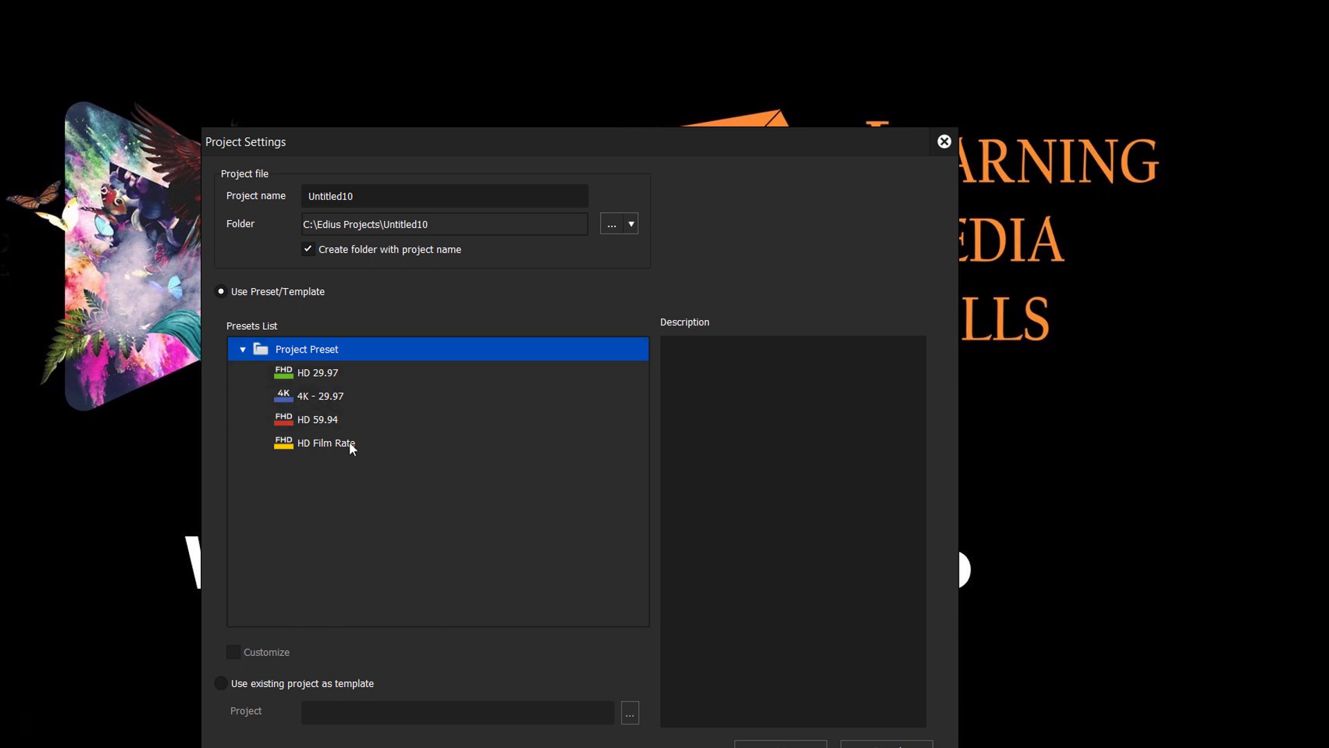
Step: Base the new project on the 4K - 29.97 preset (3840 x 2160) with Customize enabled
{"action": "left_click", "coordinate": [308, 404]}
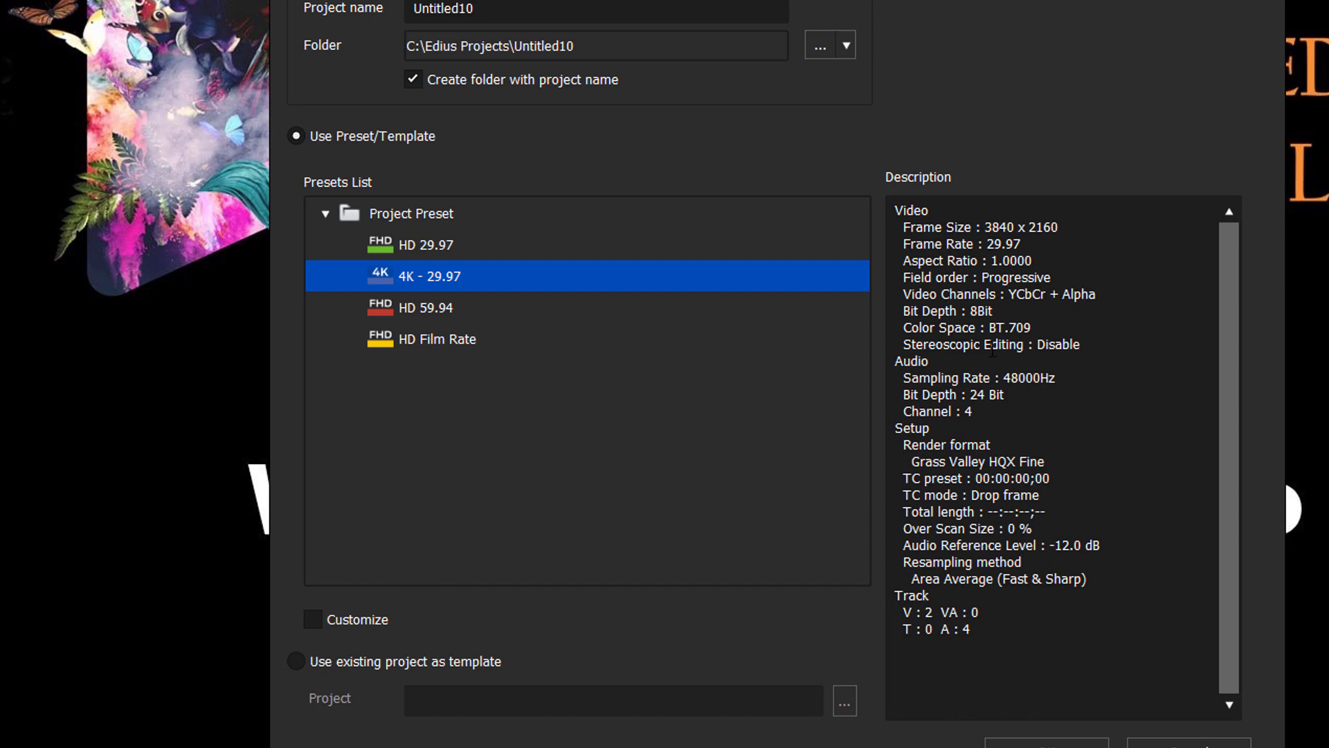
{"action": "left_click", "coordinate": [313, 619]}
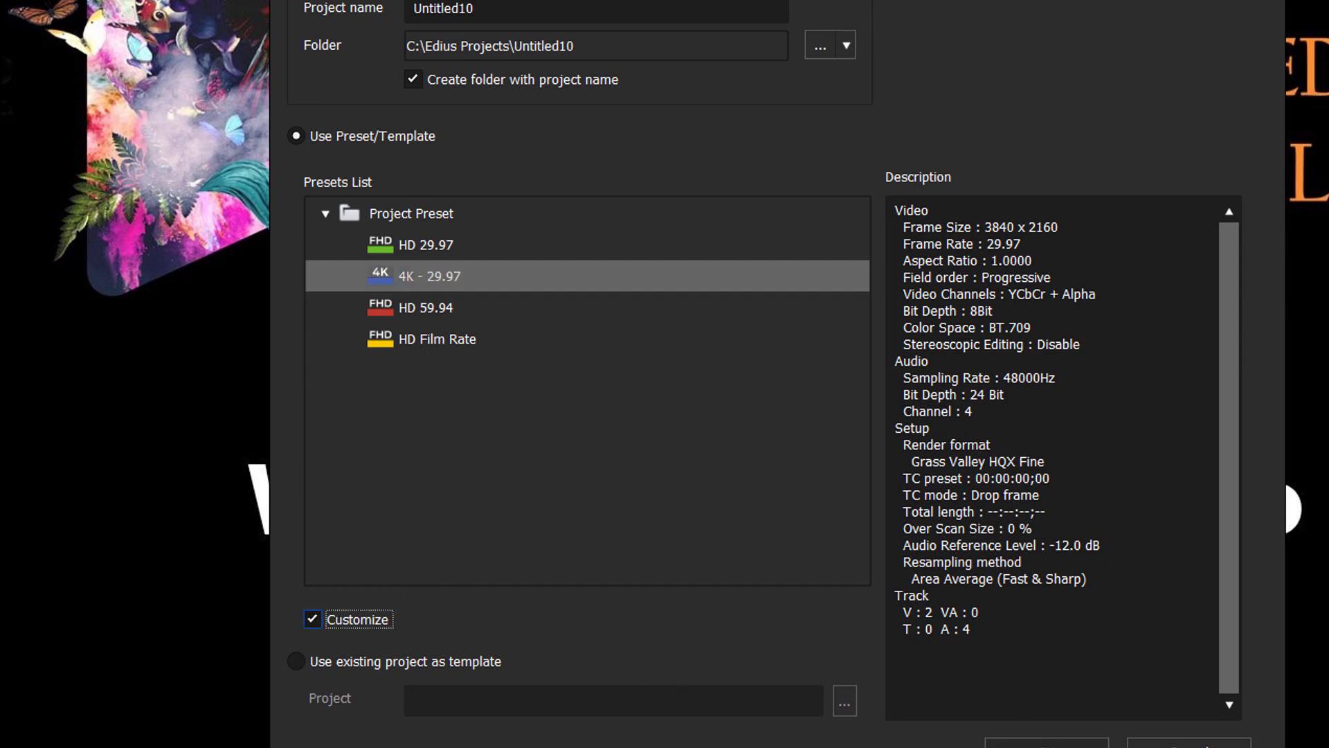
Step: Open the detailed Project Settings and list the video presets starting at DCI 4K 4096 x 2160 24p
{"action": "left_click", "coordinate": [1018, 742]}
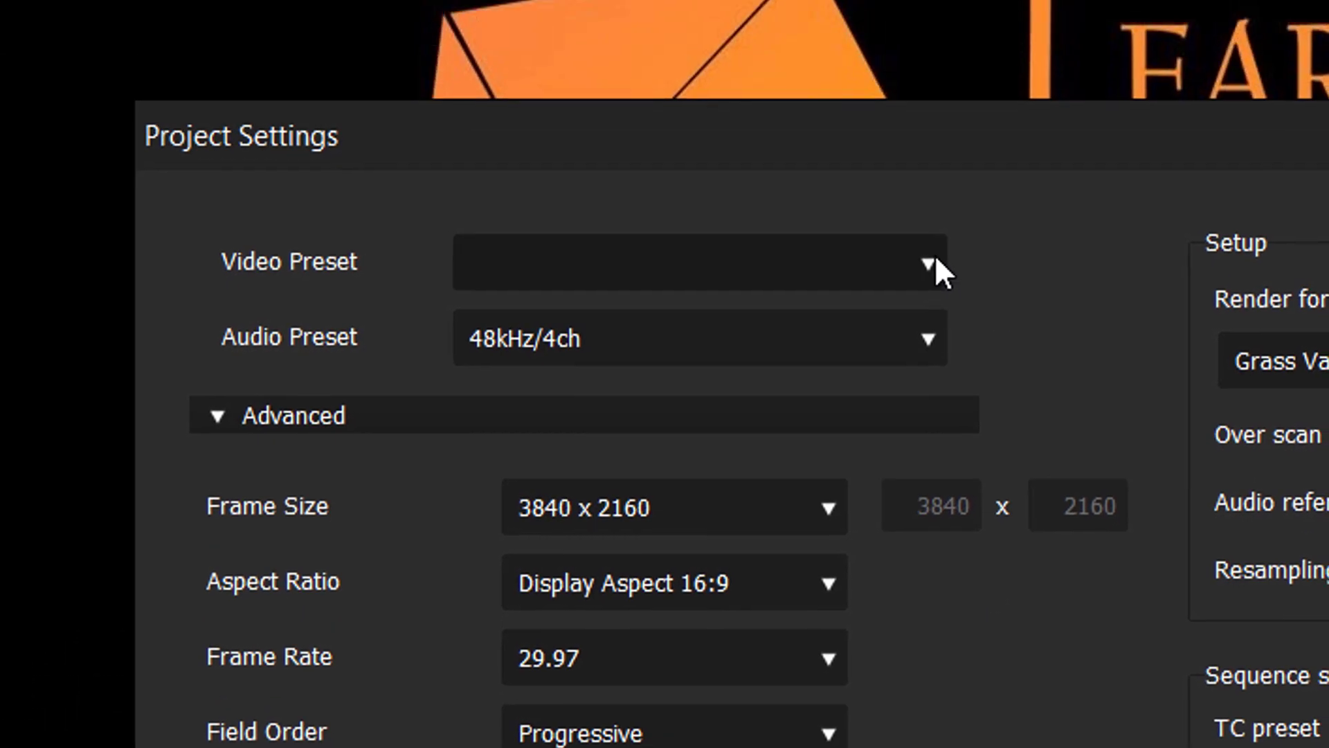
{"action": "left_click", "coordinate": [939, 116]}
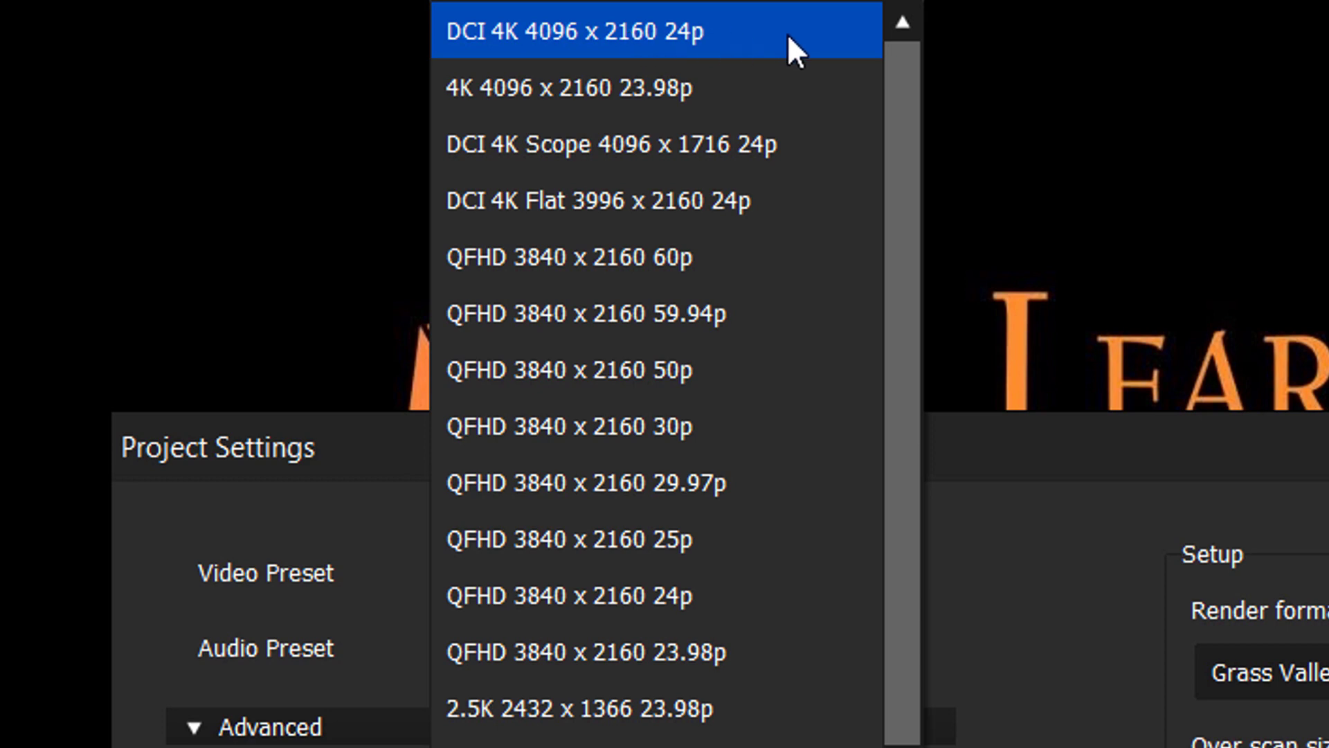
Step: Choose DCI 4K 4096 x 2160 24p, then switch the video preset to 4K 4096 x 2160 23.98p
{"action": "left_click", "coordinate": [578, 35]}
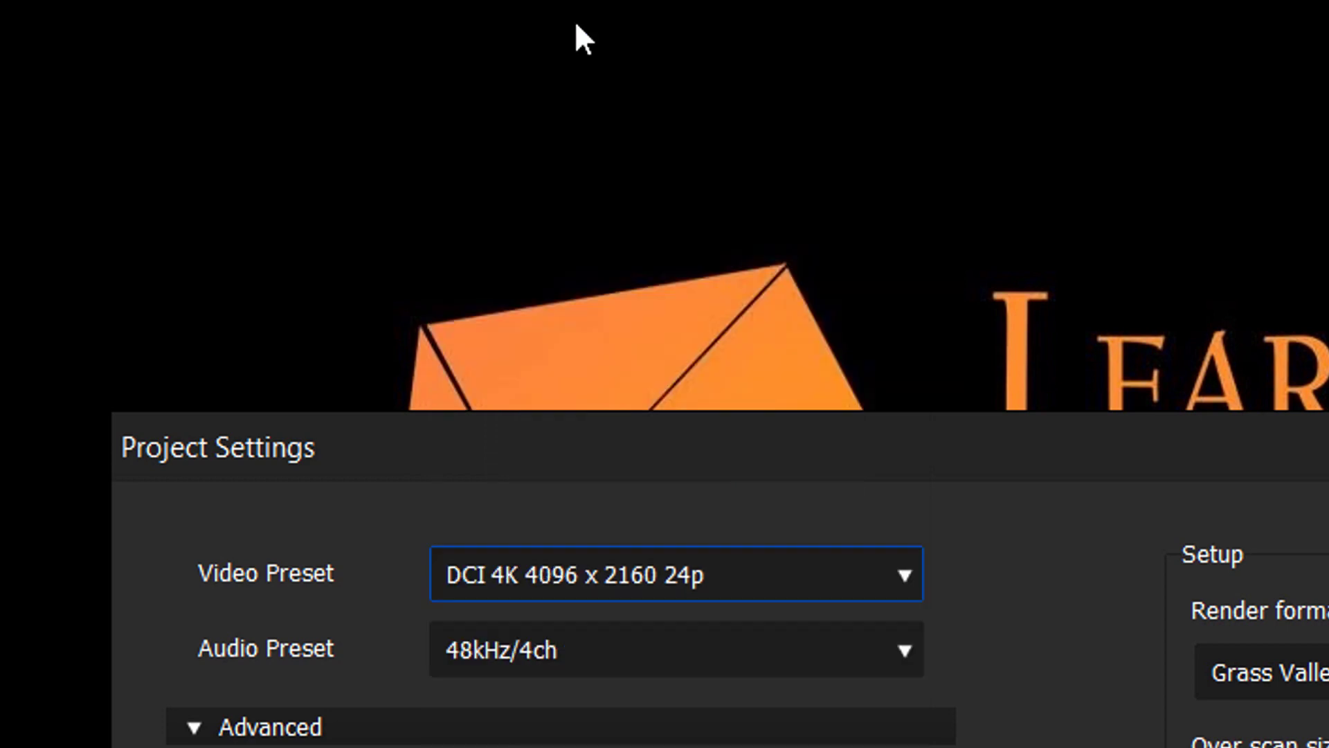
{"action": "left_click", "coordinate": [902, 574]}
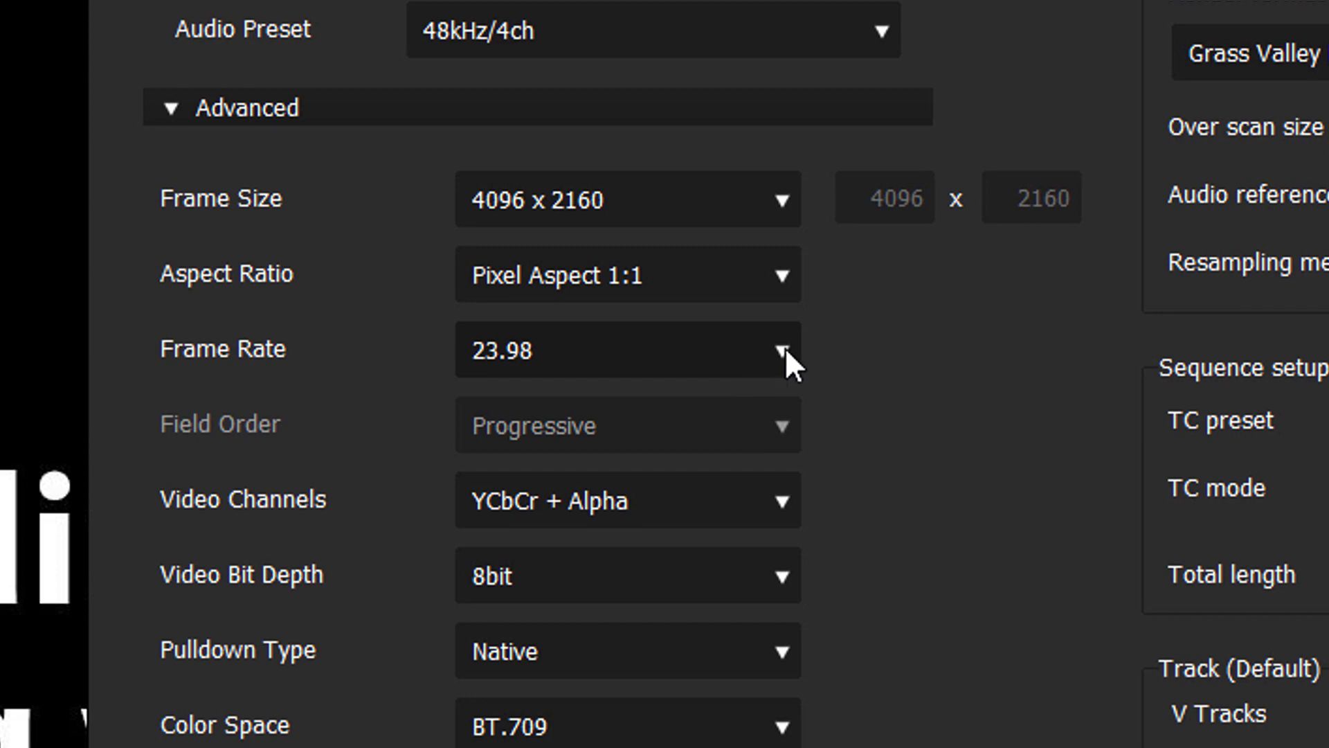
Step: Set the project frame rate to 29.97 and the video bit depth to 10bit
{"action": "left_click", "coordinate": [784, 349]}
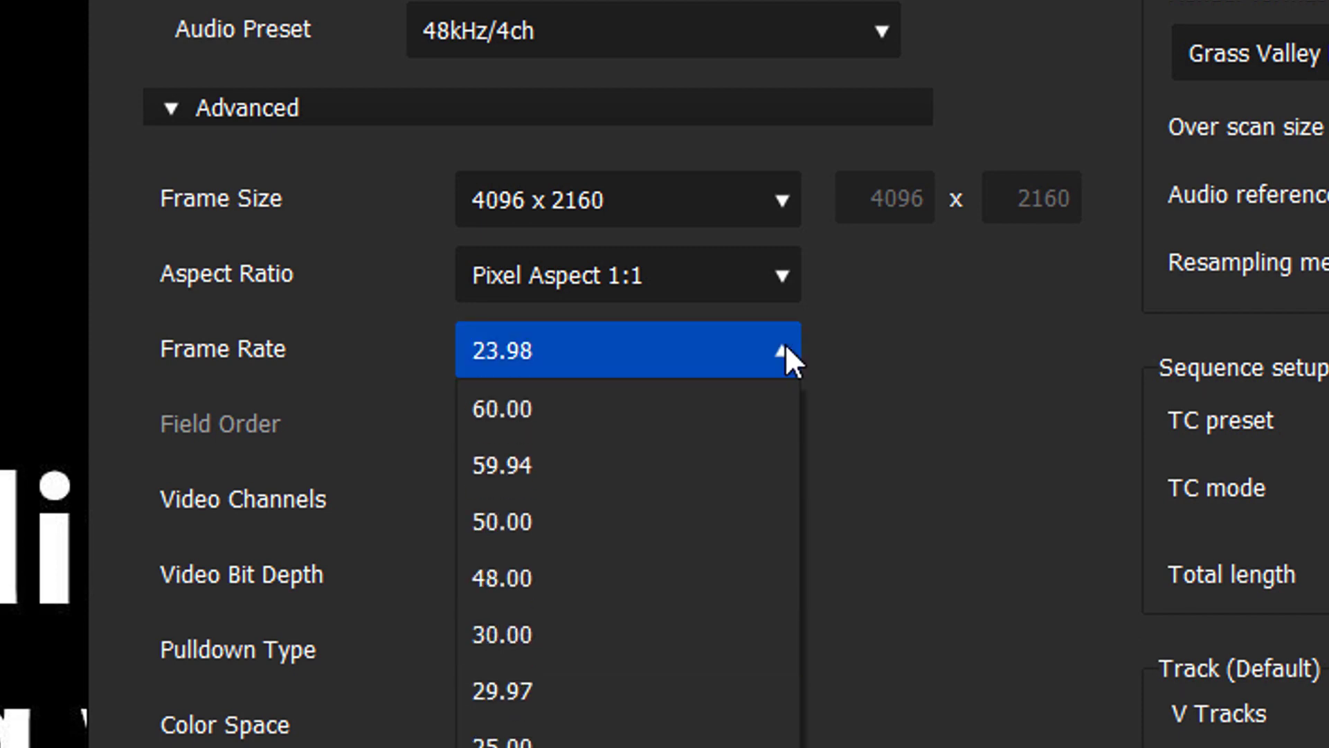
{"action": "left_click", "coordinate": [620, 693]}
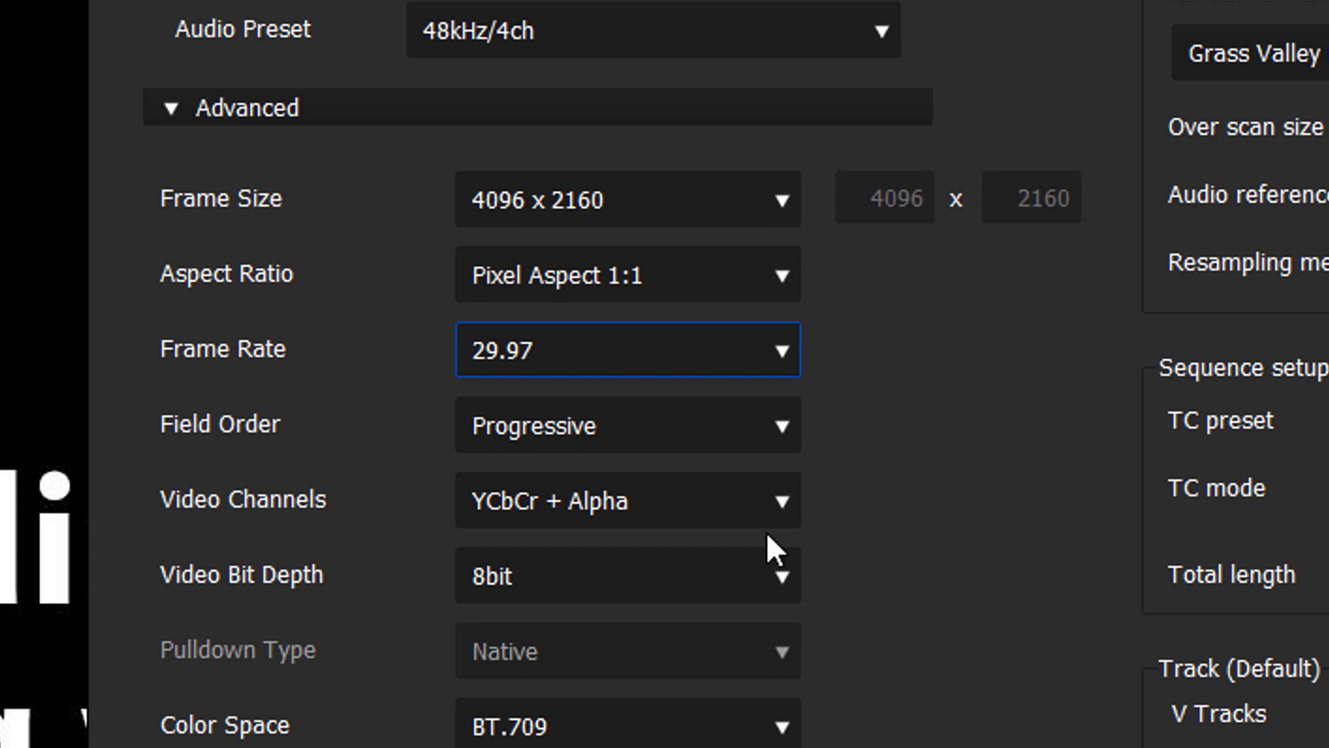
{"action": "left_click", "coordinate": [777, 573]}
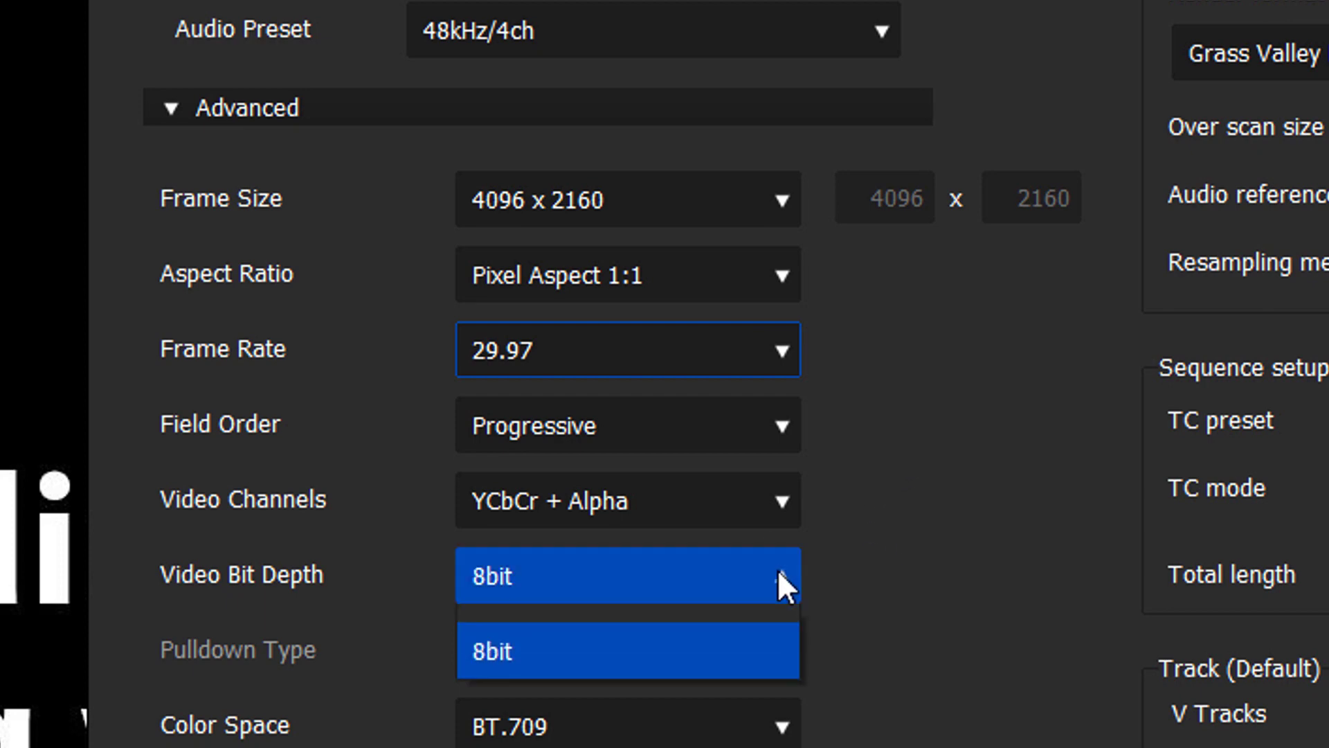
{"action": "left_click", "coordinate": [706, 632]}
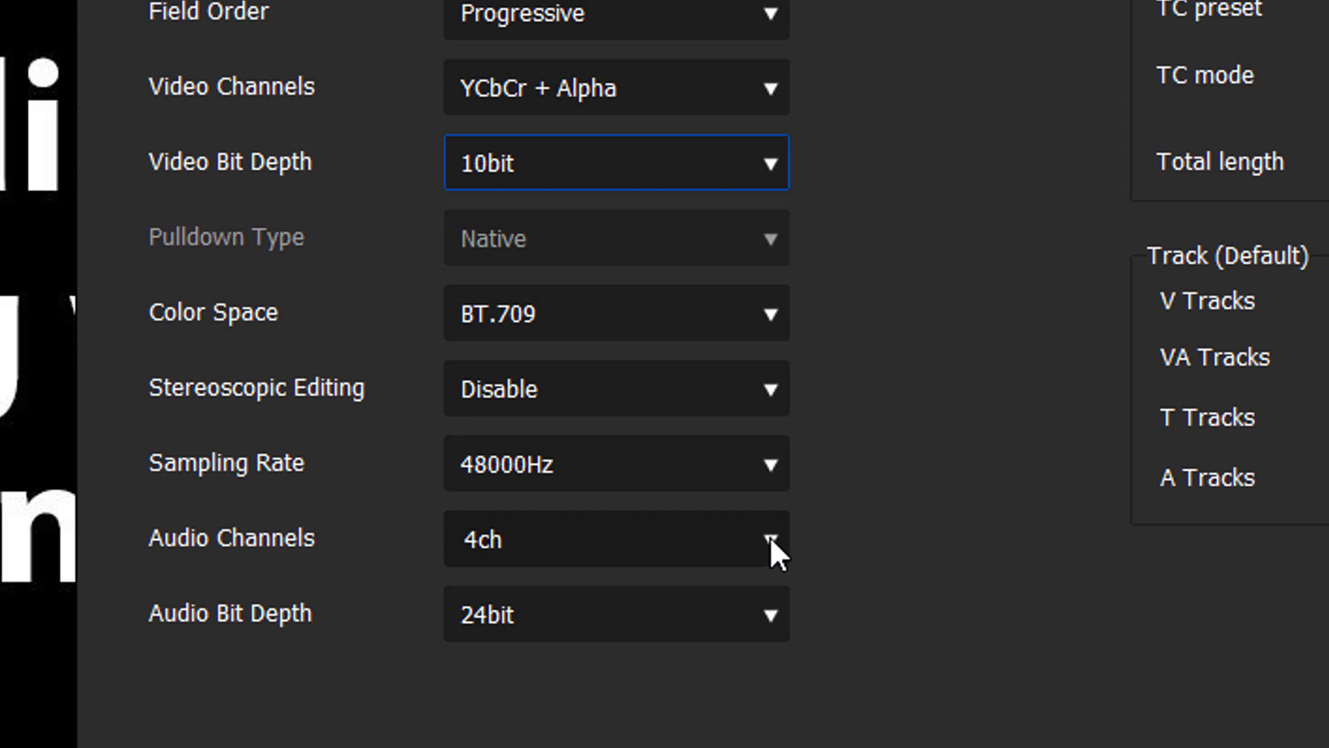
Step: Change the audio channels from 4ch to 2ch, keeping 48000Hz and 24bit
{"action": "left_click", "coordinate": [770, 538]}
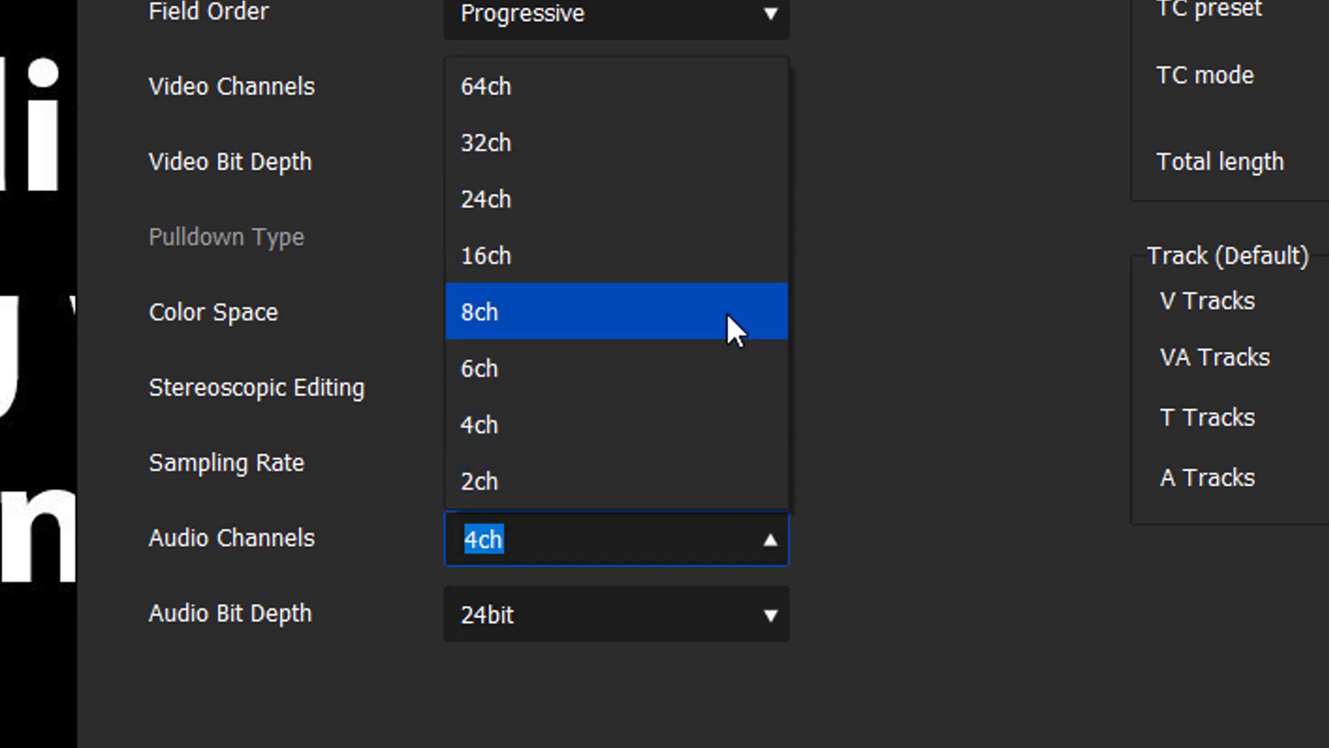
{"action": "left_click", "coordinate": [719, 485]}
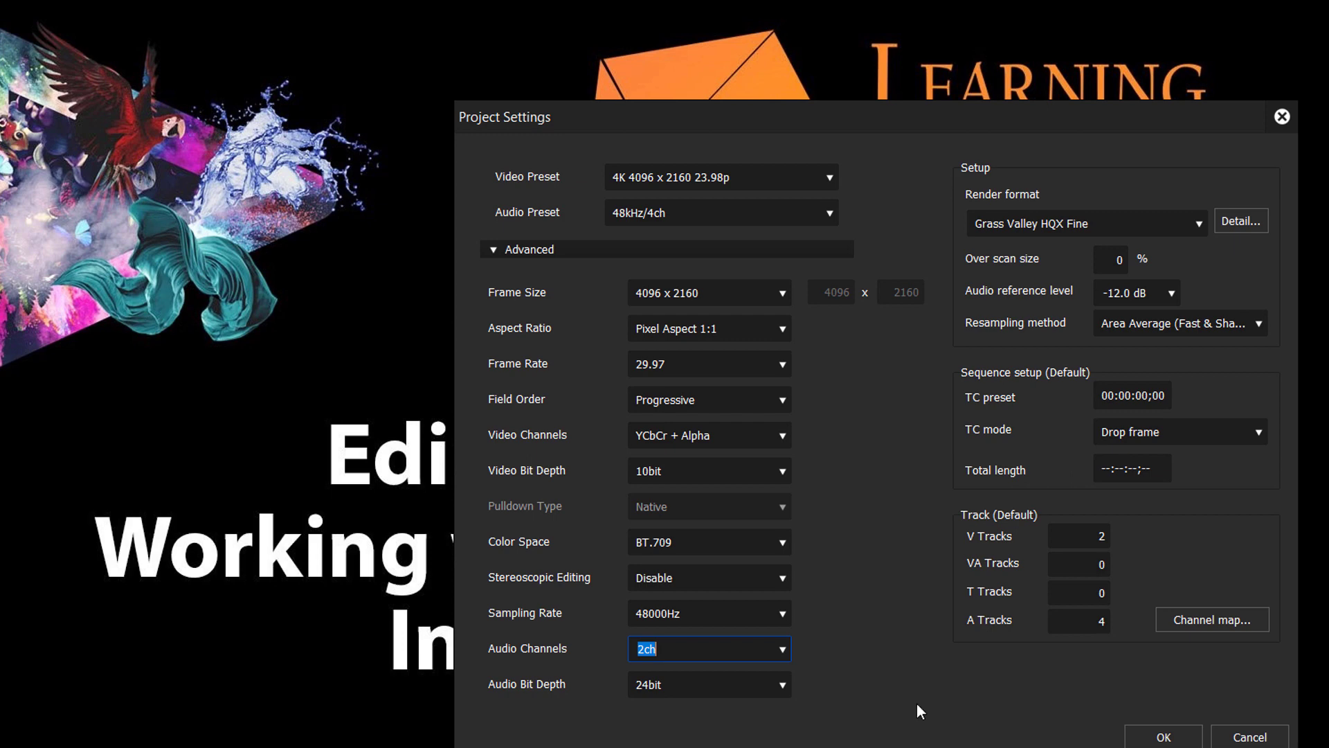
Step: Switch the video preset to HD 1920 x 1080 29.97p with 10bit video bit depth
{"action": "left_click", "coordinate": [830, 178]}
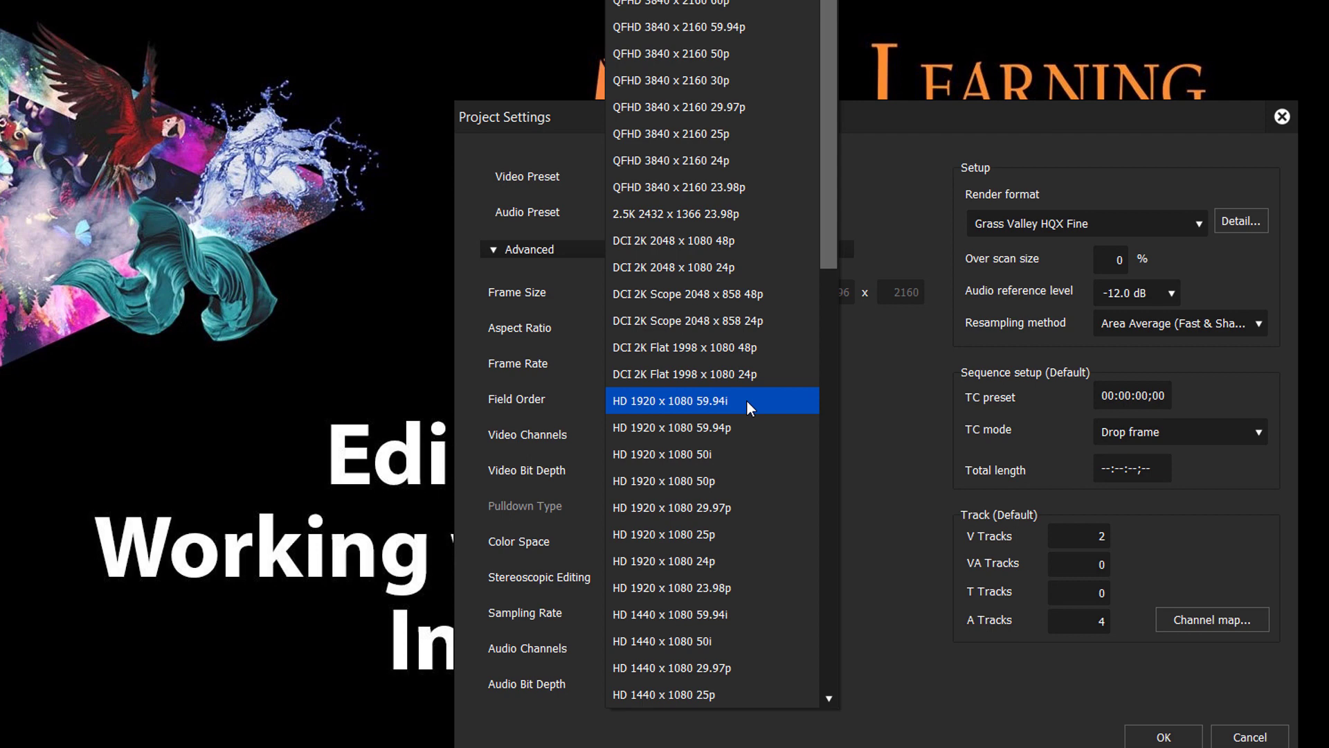
{"action": "left_click", "coordinate": [762, 507]}
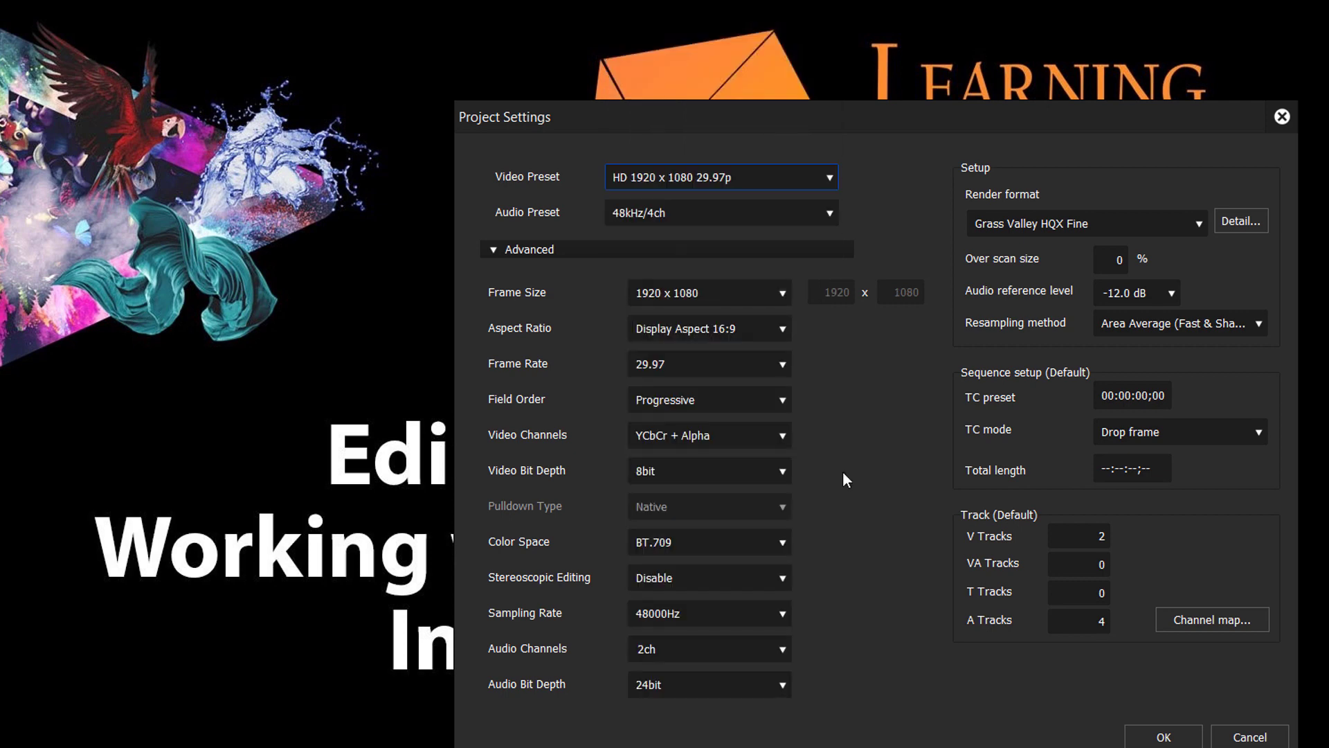
{"action": "left_click", "coordinate": [781, 472]}
{"action": "left_click", "coordinate": [724, 500]}
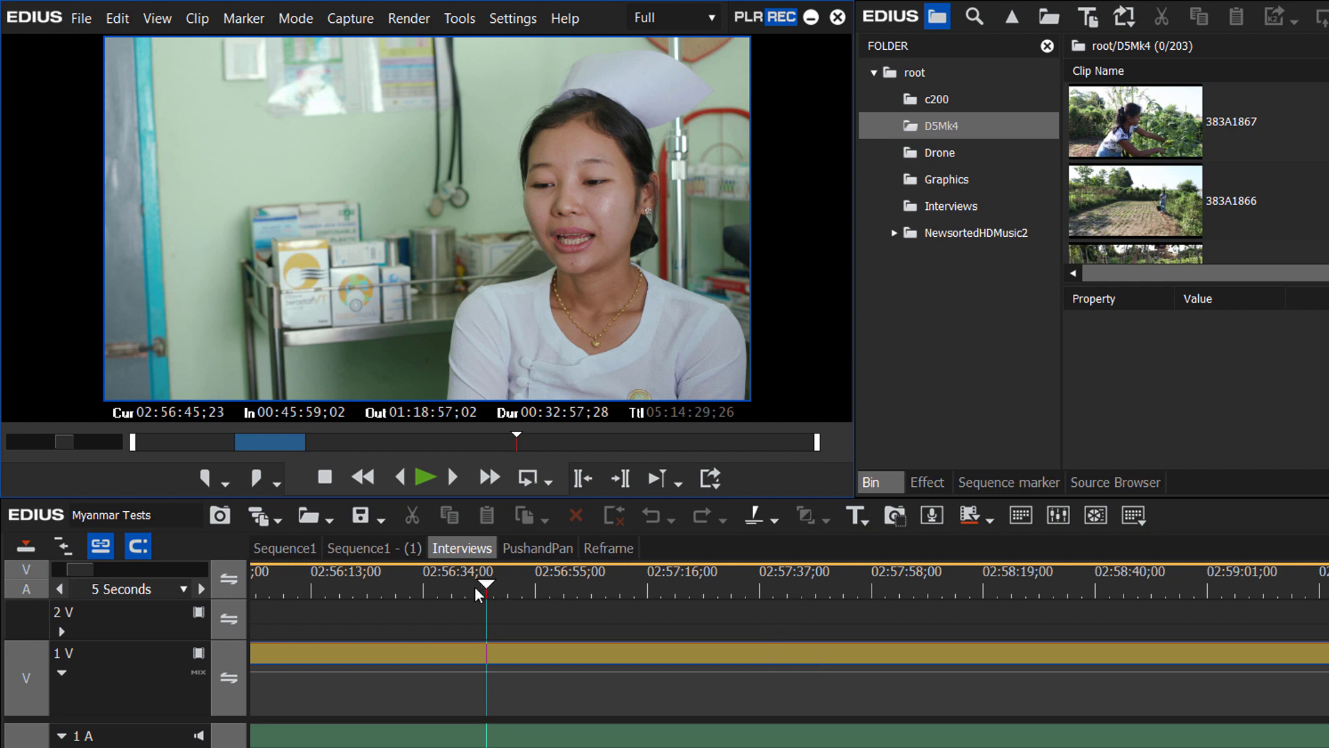
{"action": "left_click_drag", "start_coordinate": [484, 584], "coordinate": [437, 626]}
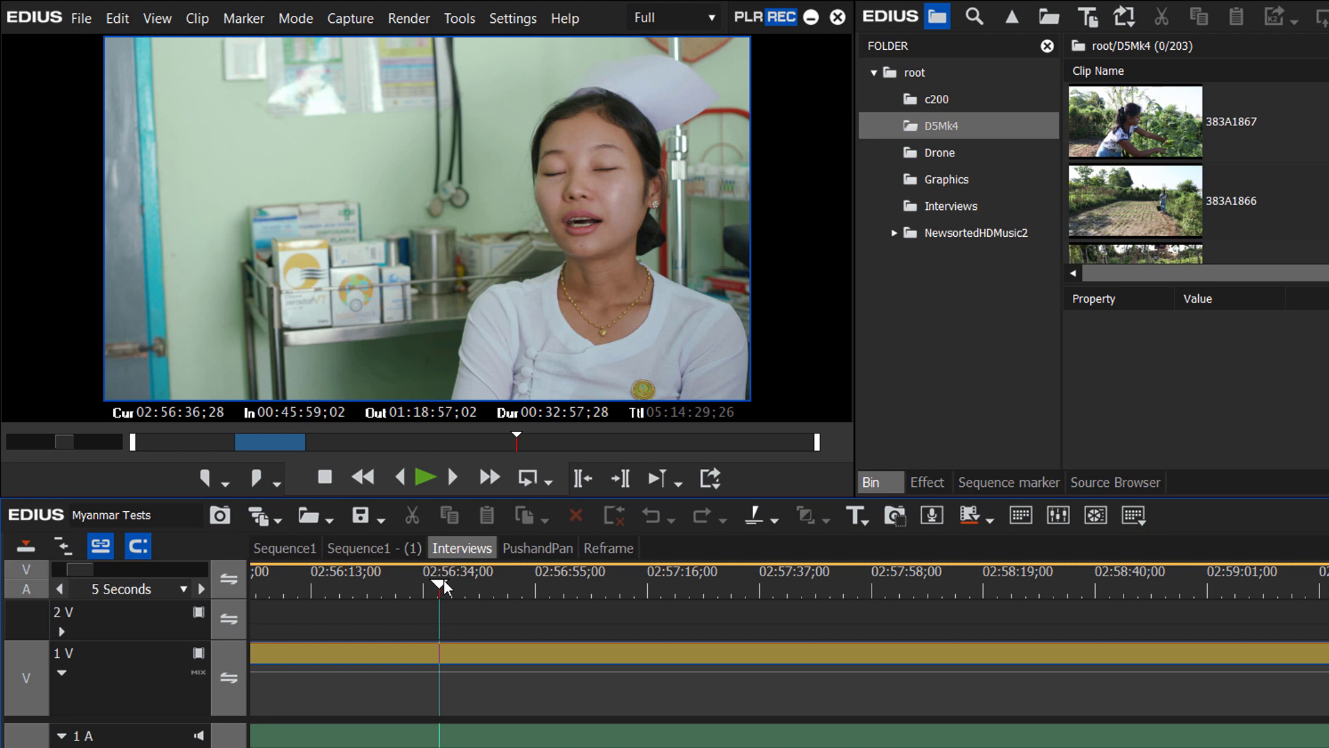
{"action": "left_click_drag", "start_coordinate": [443, 580], "coordinate": [466, 663]}
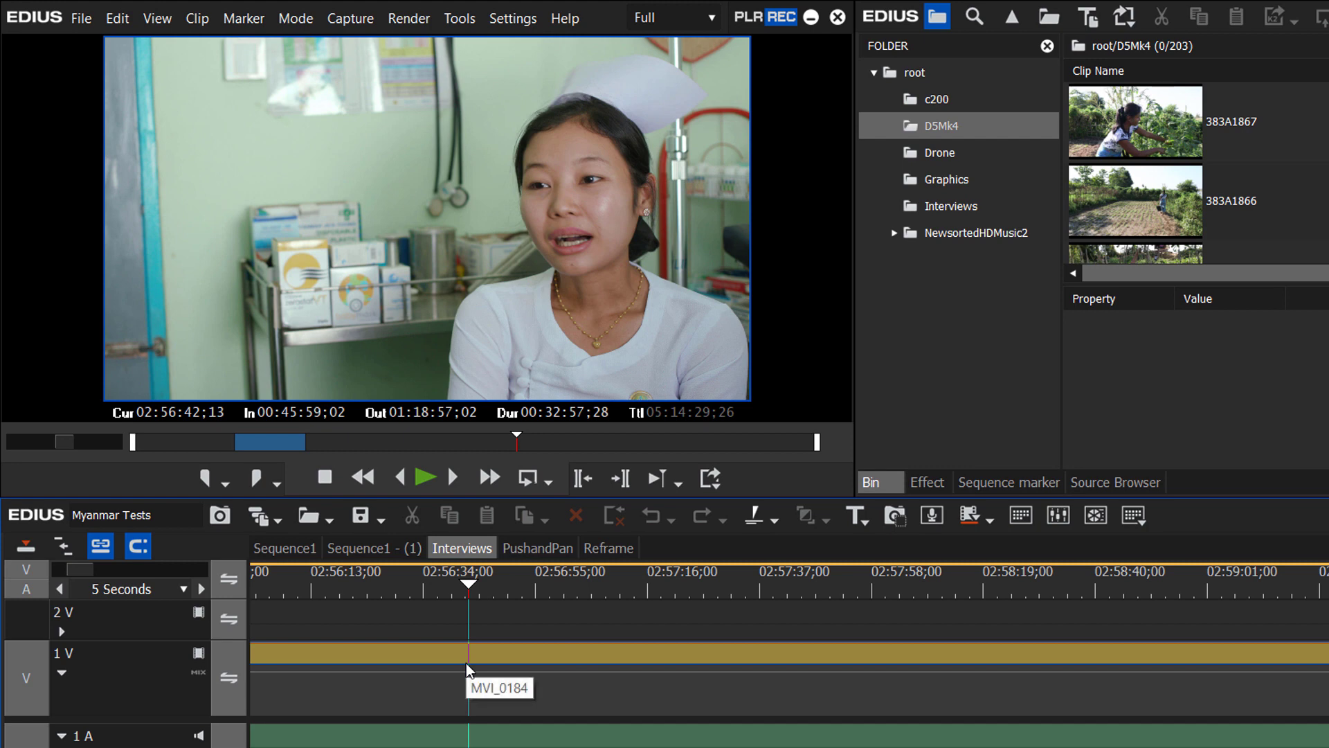
Step: Split the MVI_0184 interview clip on track 1V at two points around 02:56:38
{"action": "scroll", "coordinate": [467, 662], "scroll_direction": "down", "scroll_amount": 3}
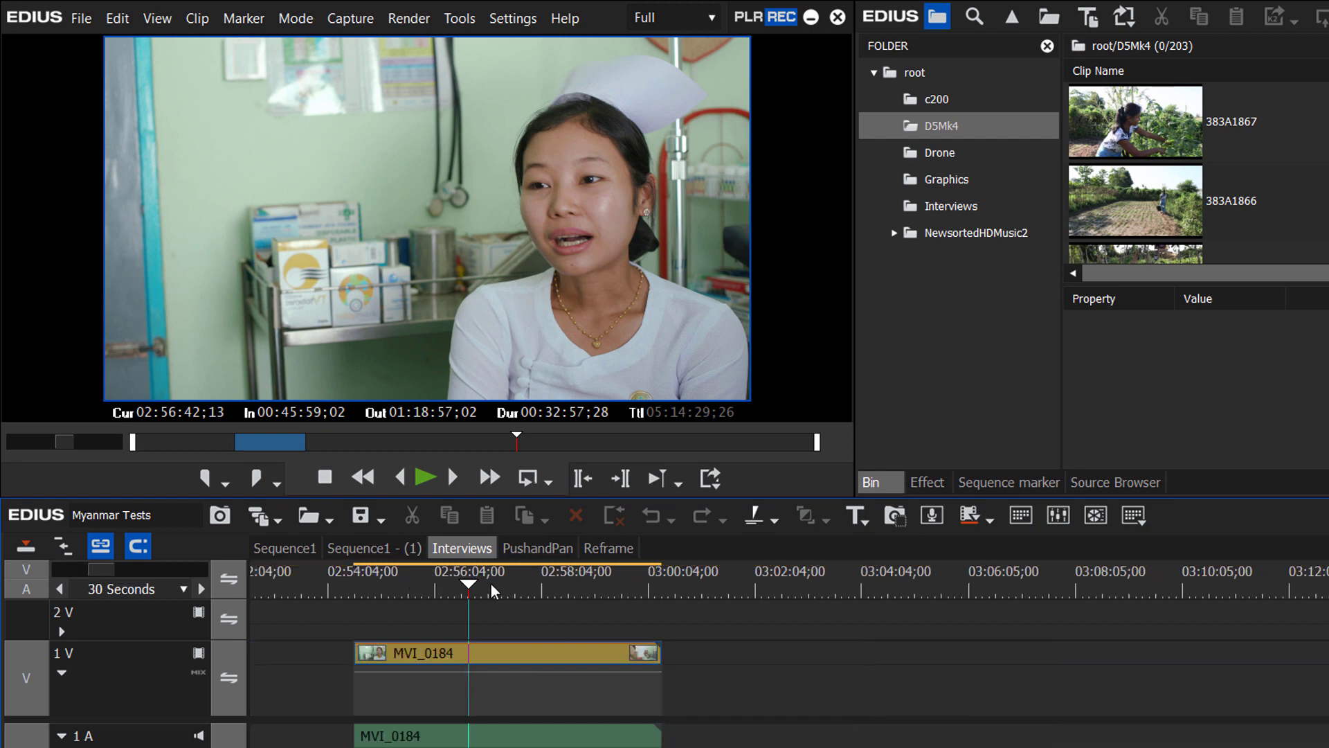
{"action": "left_click_drag", "start_coordinate": [469, 579], "coordinate": [409, 601]}
{"action": "key", "text": "c"}
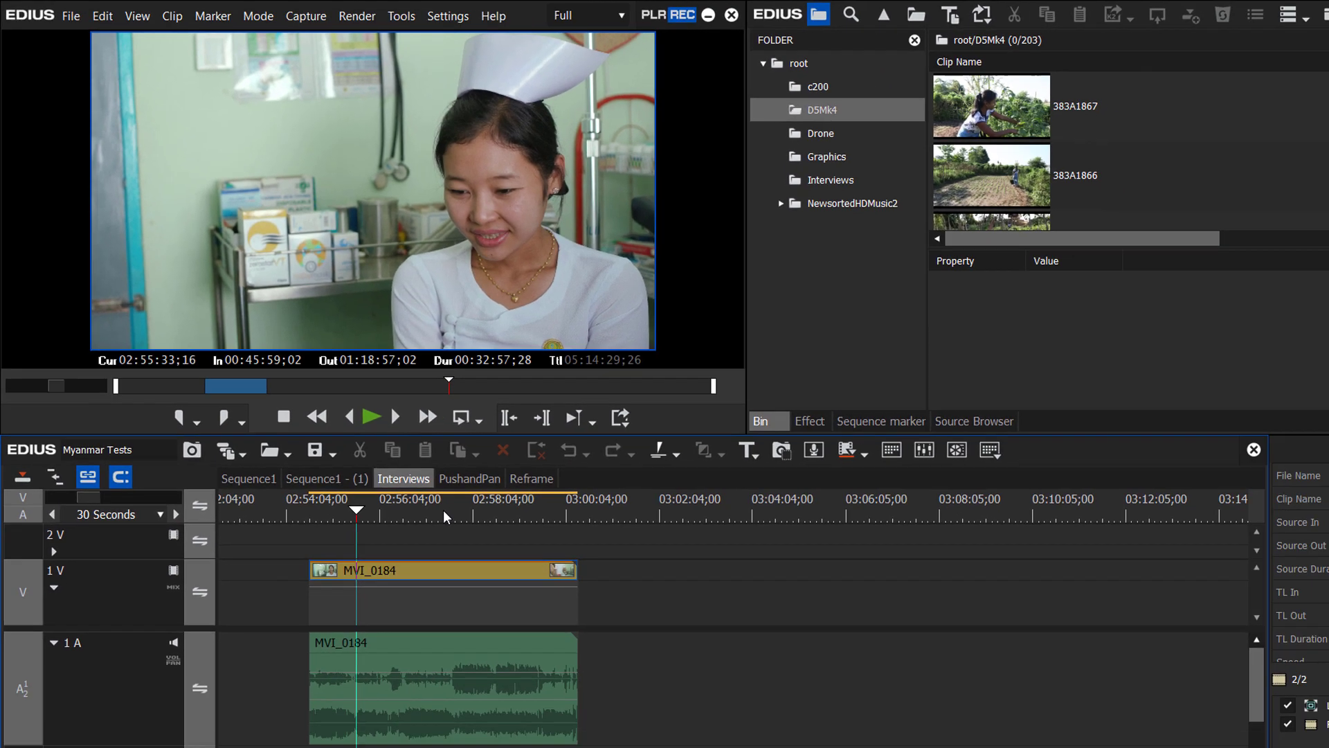
{"action": "left_click", "coordinate": [465, 594]}
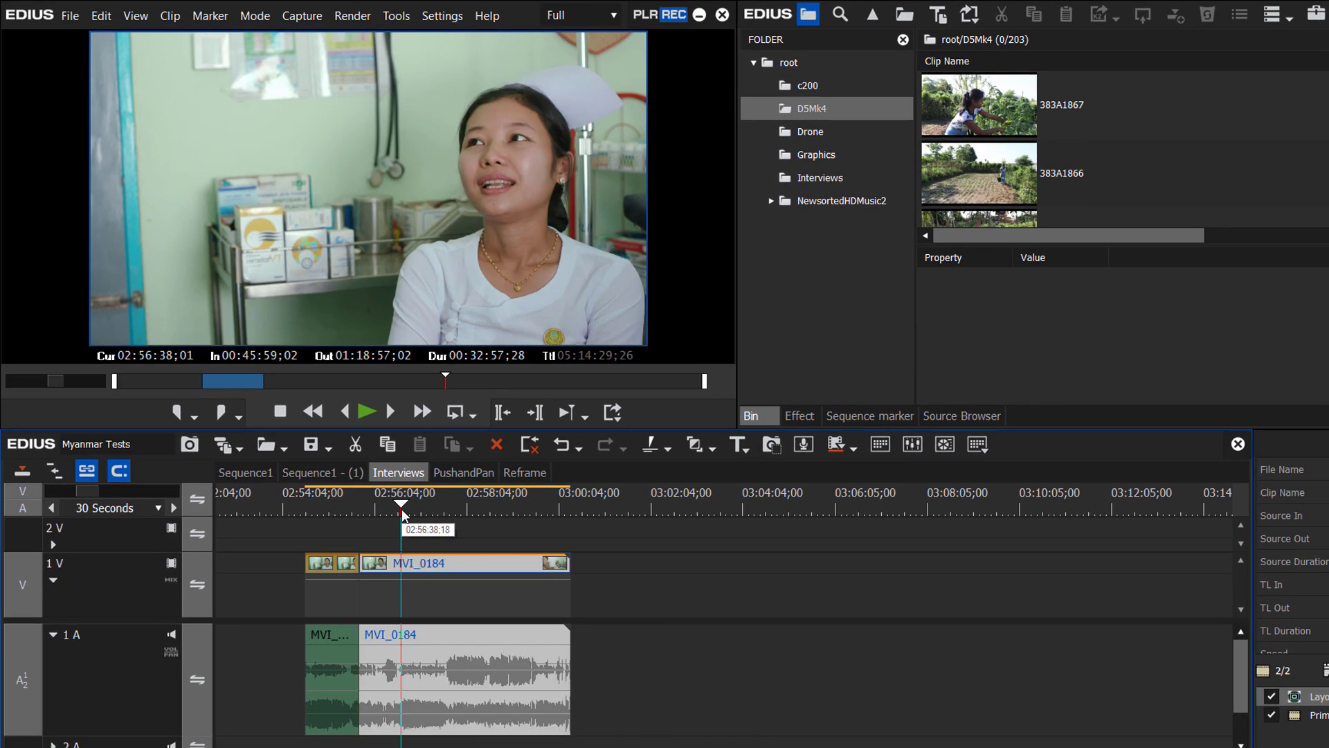
{"action": "left_click_drag", "start_coordinate": [401, 511], "coordinate": [401, 511]}
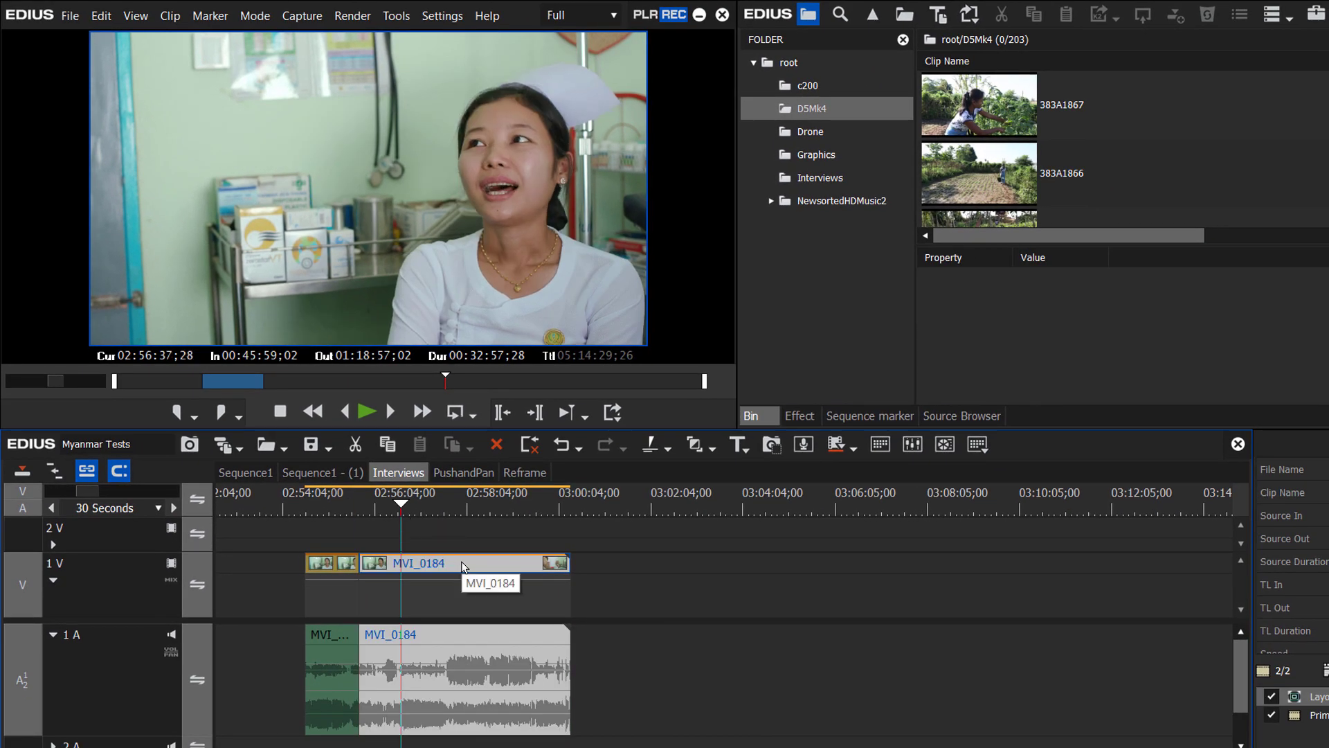
{"action": "key", "text": "c"}
Step: Move the short piece before the cut so track 1V closes up, then open its Layouter
{"action": "left_click", "coordinate": [376, 565]}
{"action": "left_click_drag", "start_coordinate": [376, 564], "coordinate": [415, 564]}
{"action": "left_click_drag", "start_coordinate": [400, 510], "coordinate": [372, 523]}
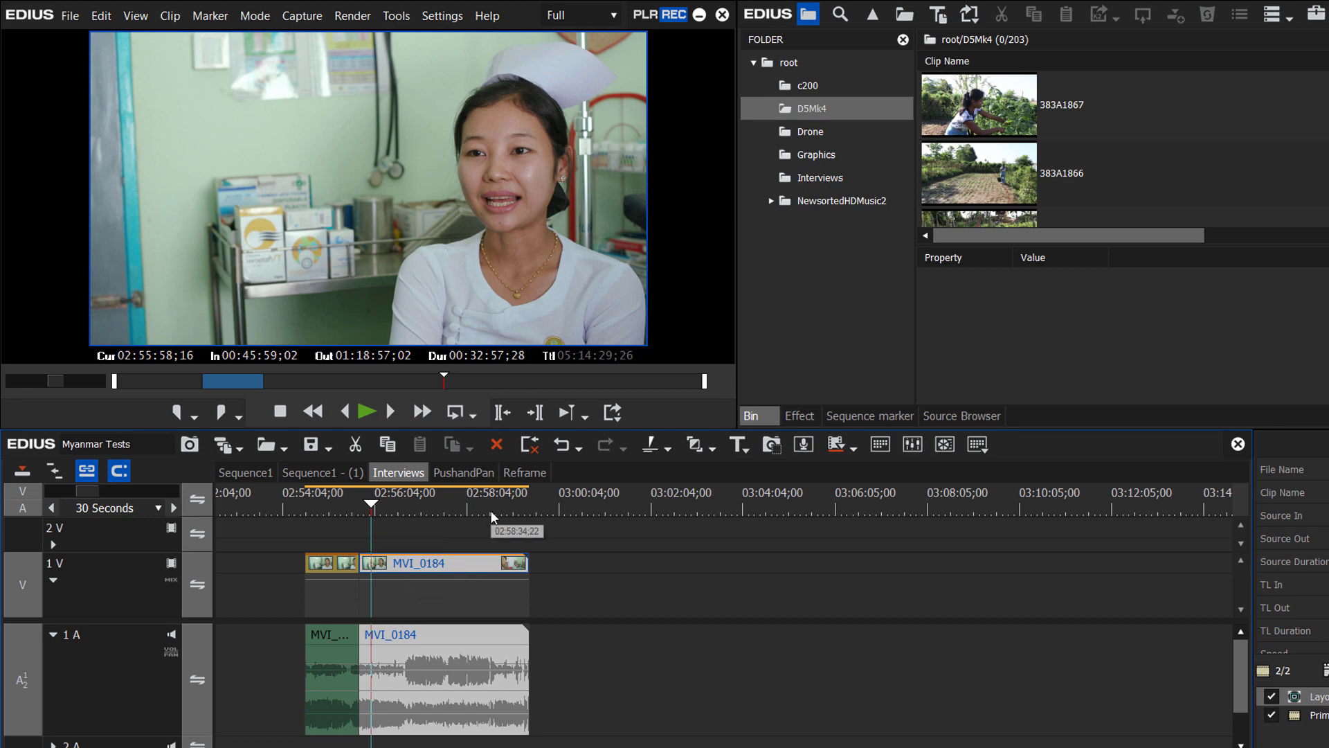
{"action": "key", "text": "F7"}
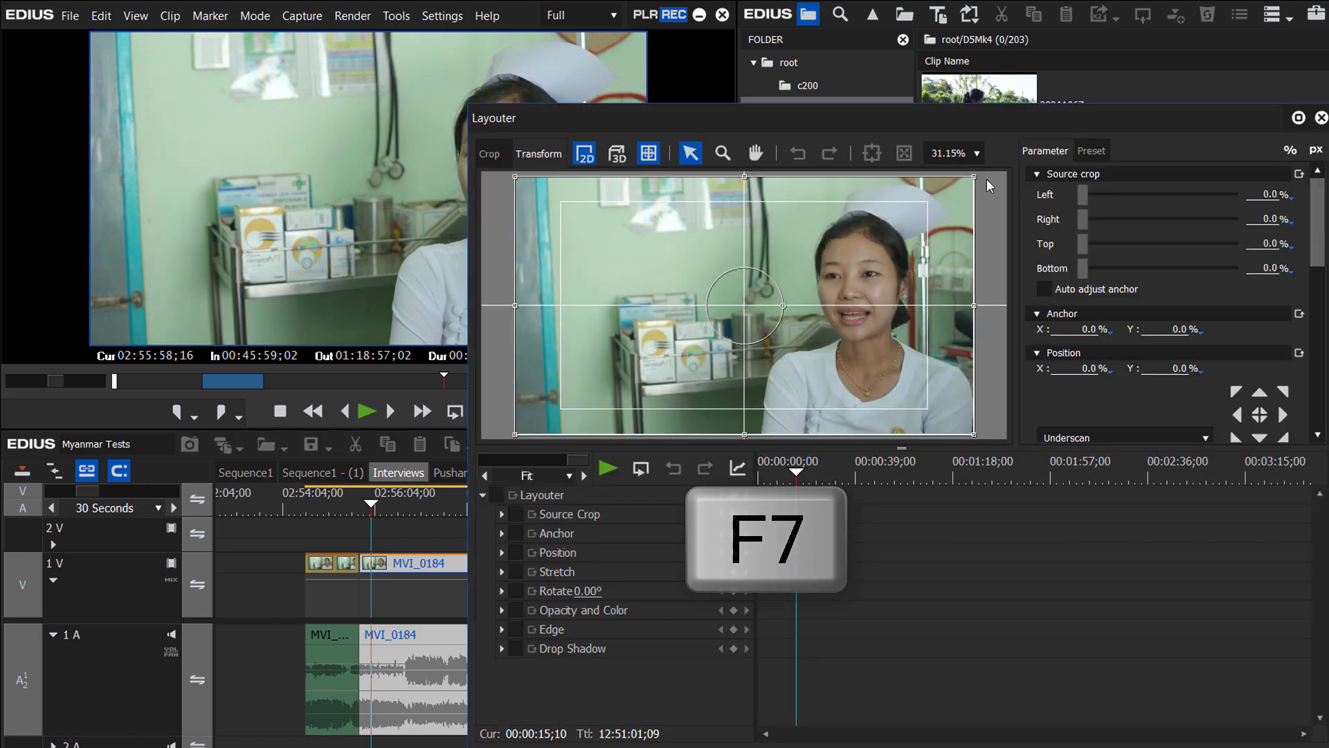
Step: At 25% preview, scale up the interview picture and reposition it to X -14.00%, Y 3.70%
{"action": "left_click", "coordinate": [977, 153]}
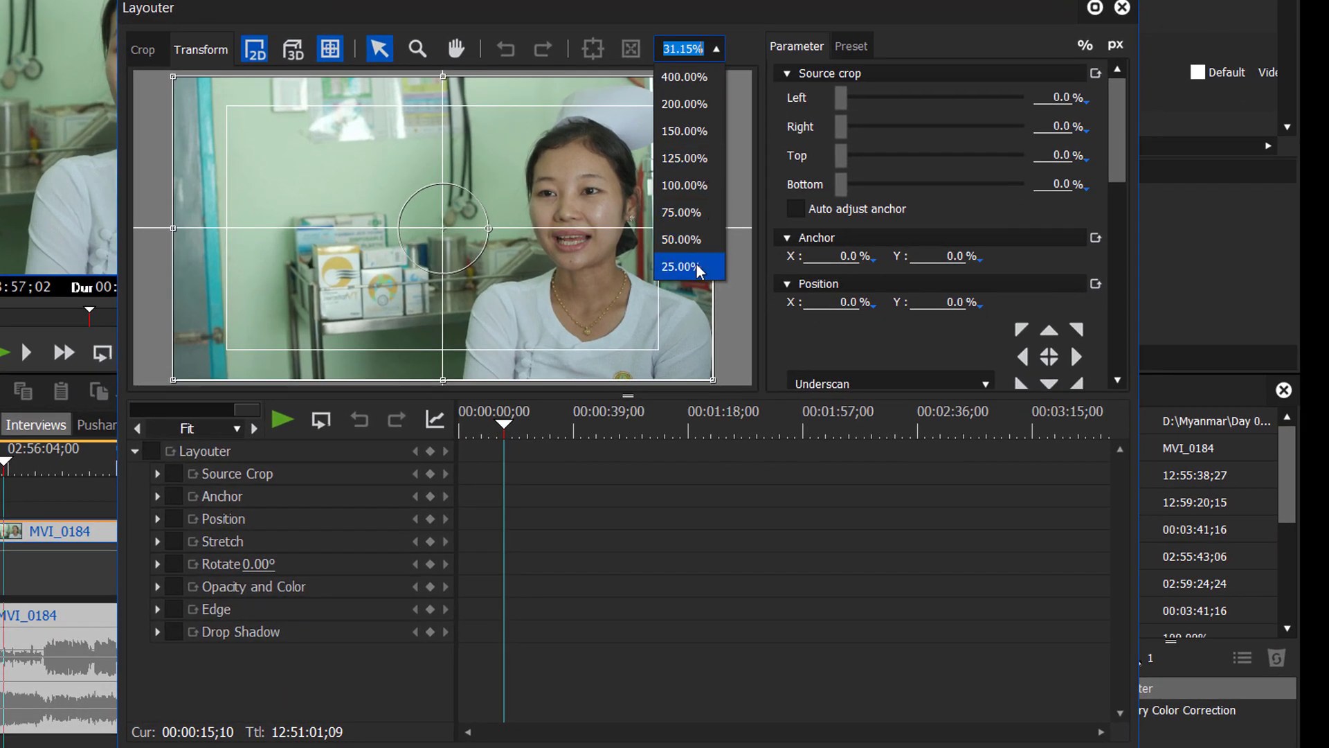
{"action": "left_click", "coordinate": [695, 266]}
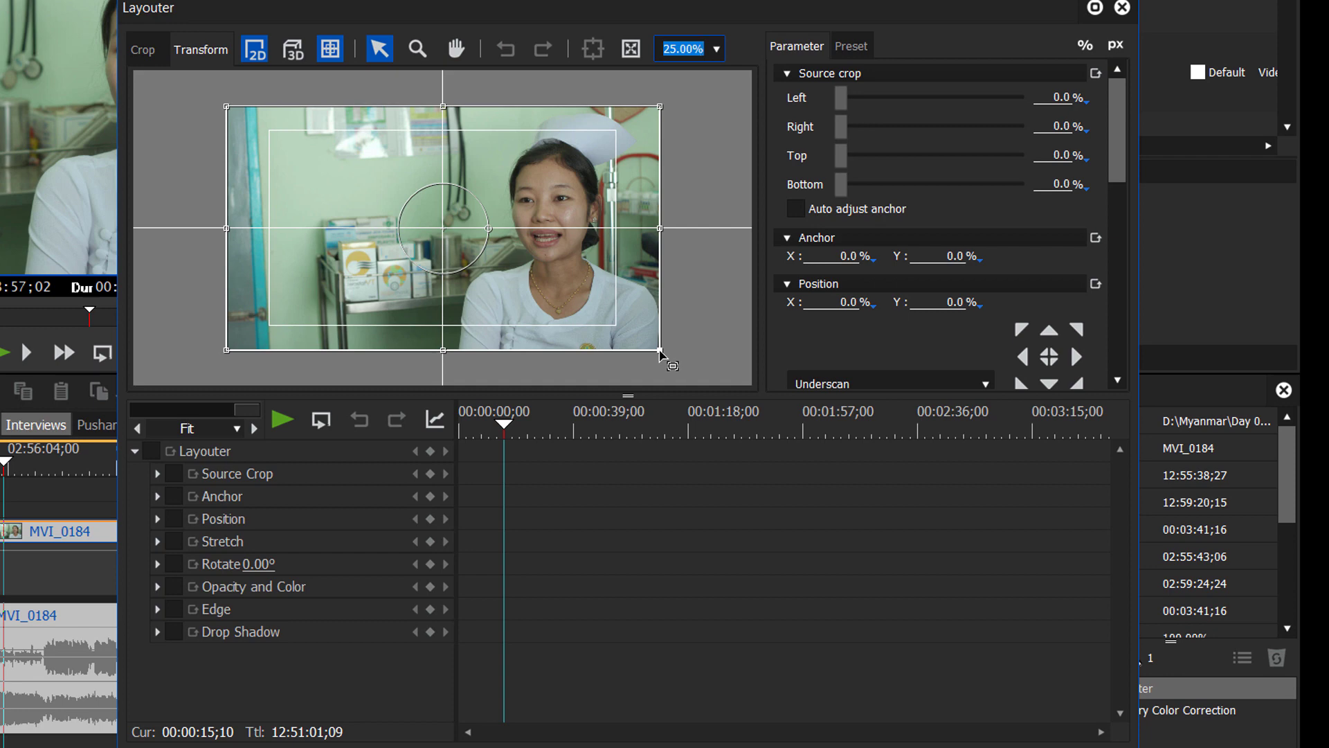
{"action": "left_click", "coordinate": [667, 361]}
{"action": "left_click_drag", "start_coordinate": [667, 363], "coordinate": [748, 443]}
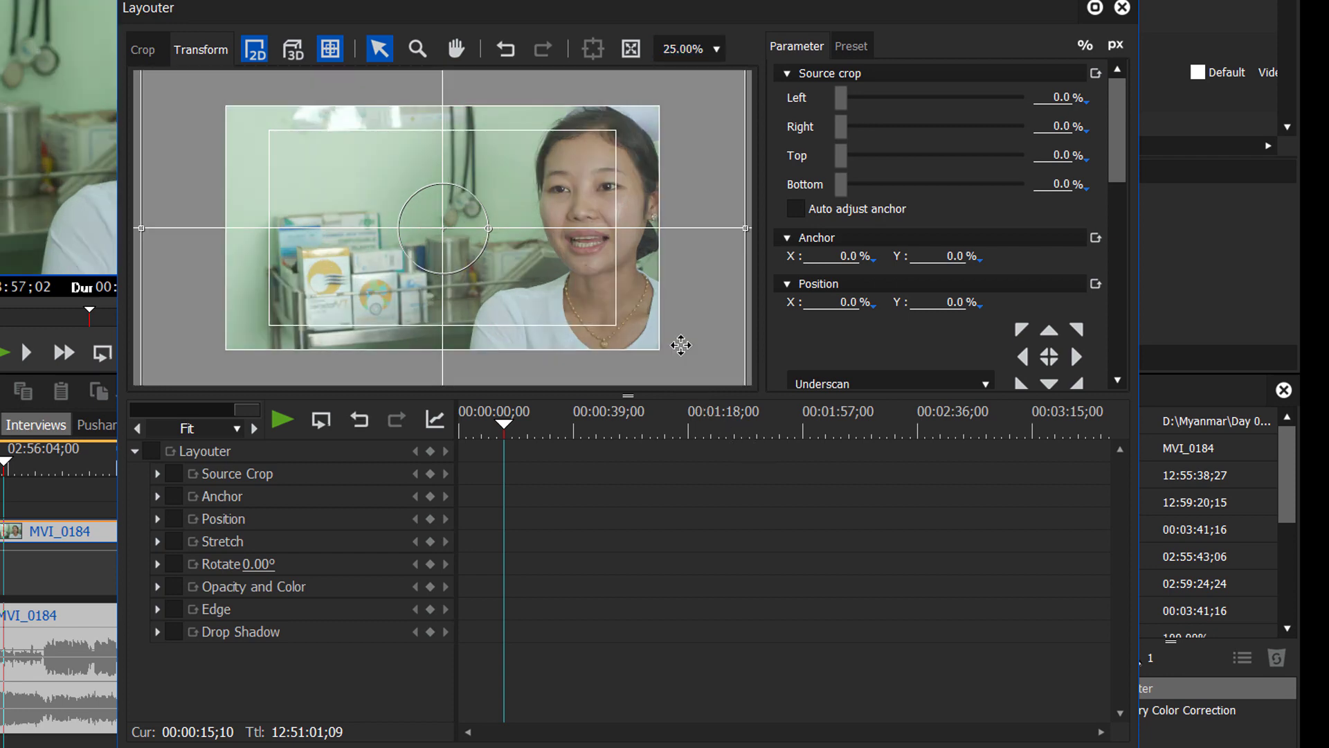
{"action": "left_click_drag", "start_coordinate": [560, 206], "coordinate": [584, 255]}
Step: Close the Layouter keeping the punch-in and scrub the timeline back before the wide-to-close cut
{"action": "left_click_drag", "start_coordinate": [674, 8], "coordinate": [783, 18]}
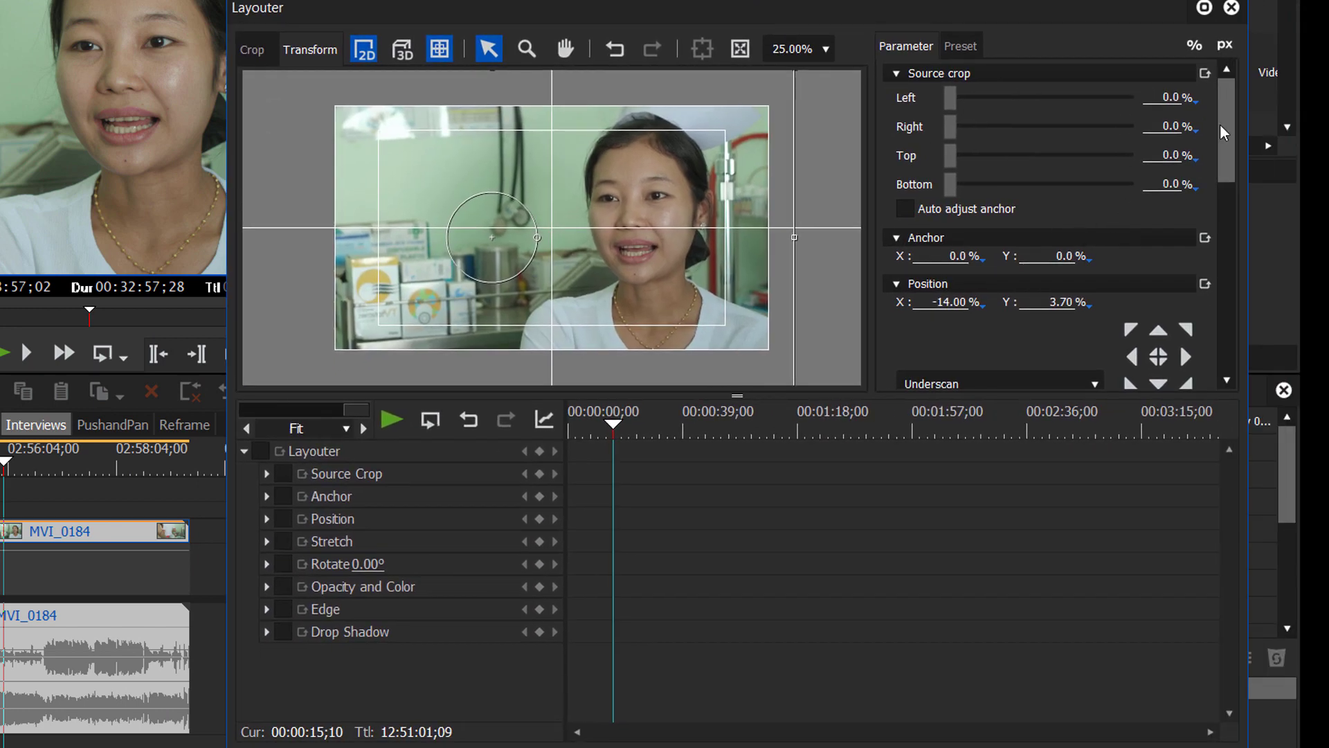
{"action": "left_click_drag", "start_coordinate": [1226, 122], "coordinate": [1240, 180]}
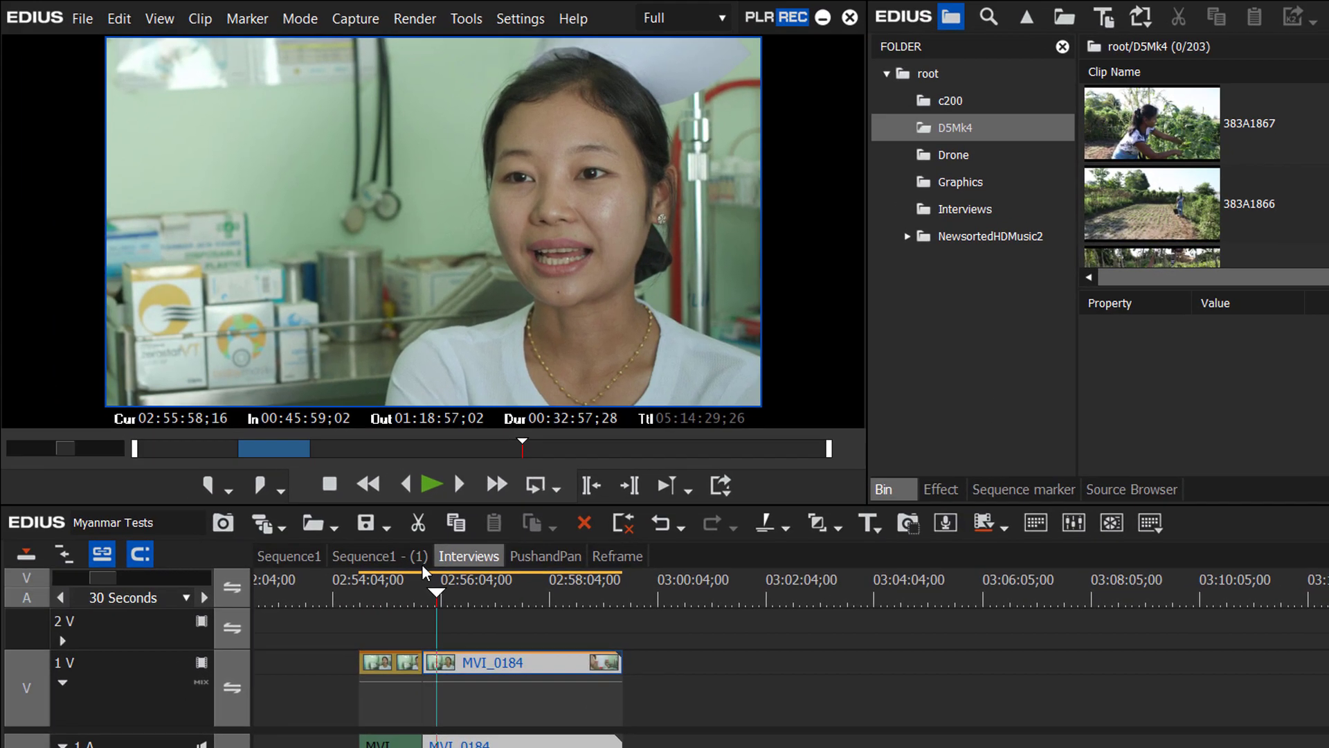
{"action": "scroll", "coordinate": [424, 571], "scroll_direction": "up", "scroll_amount": 2}
{"action": "left_click_drag", "start_coordinate": [424, 571], "coordinate": [459, 655]}
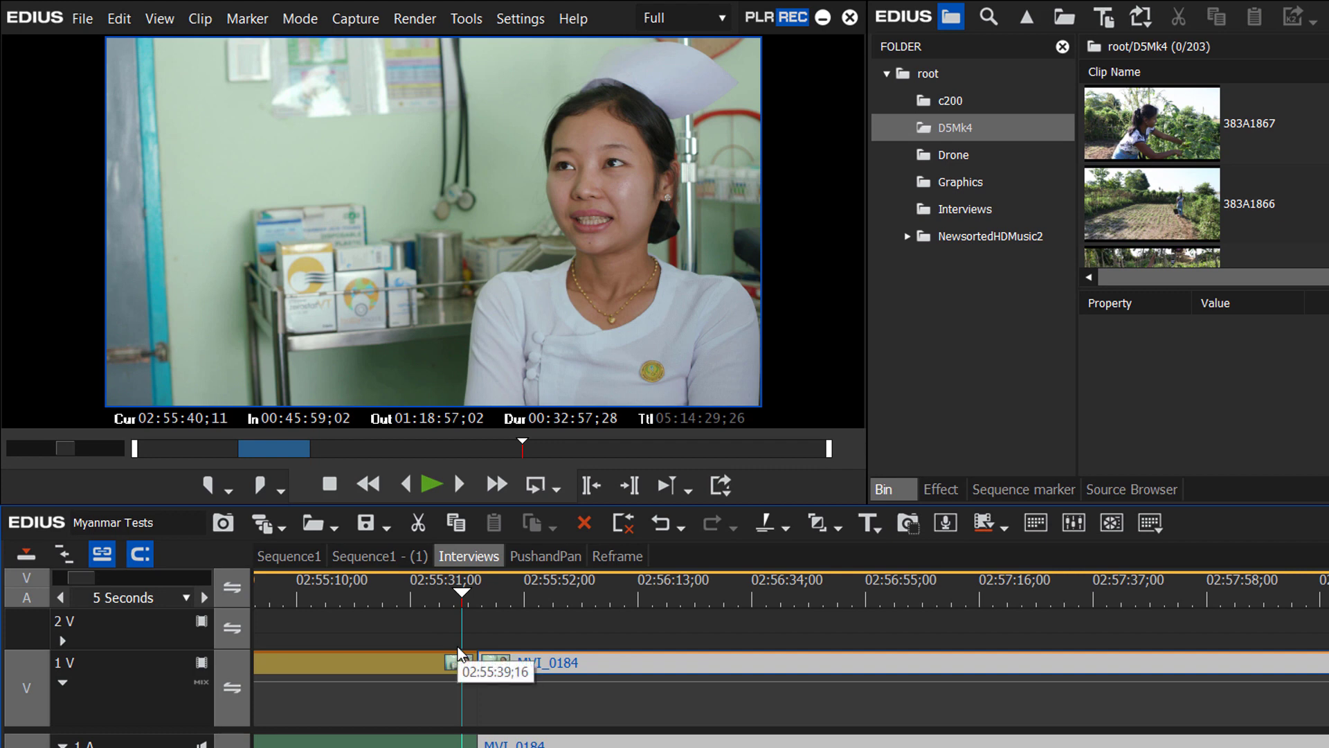
{"action": "key", "text": "space"}
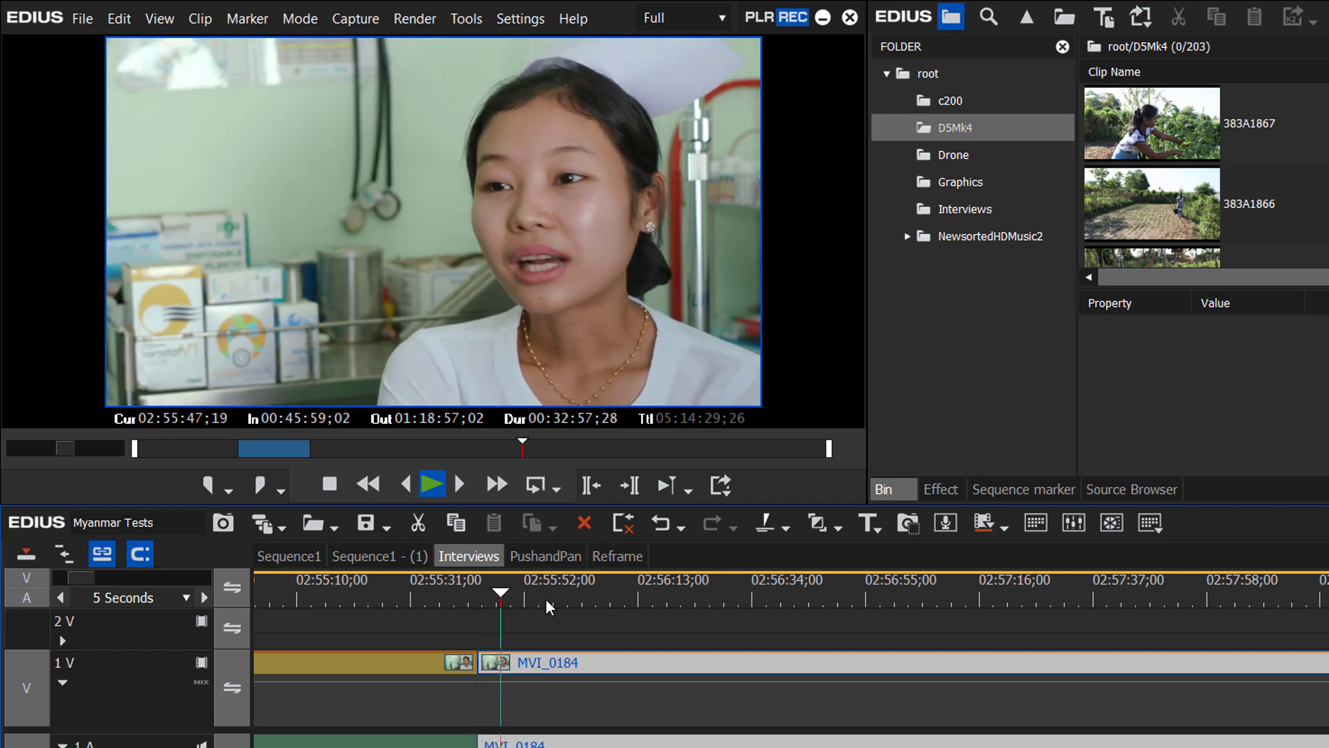
{"action": "key", "text": "space"}
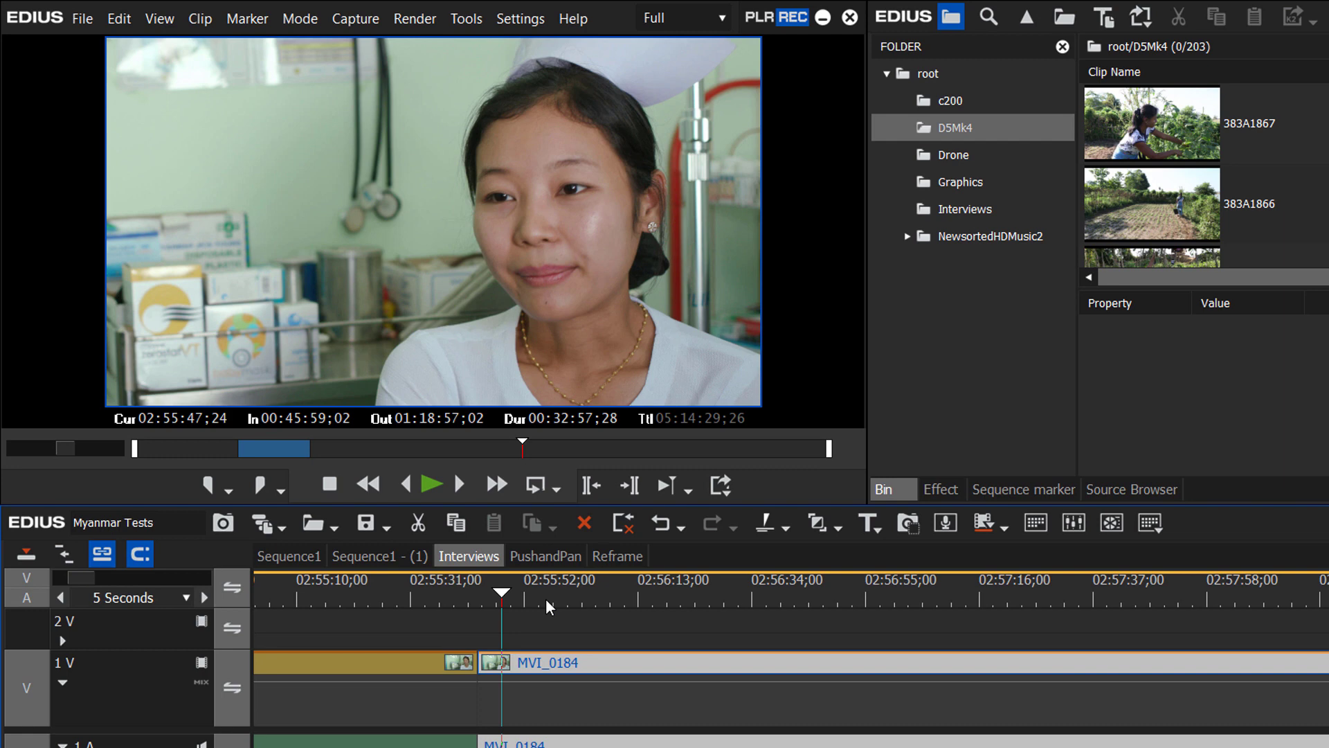
Step: Open the PushandPan sequence and put the playhead at the start of the A021C728_19021812_CANON boy clip
{"action": "left_click", "coordinate": [555, 551]}
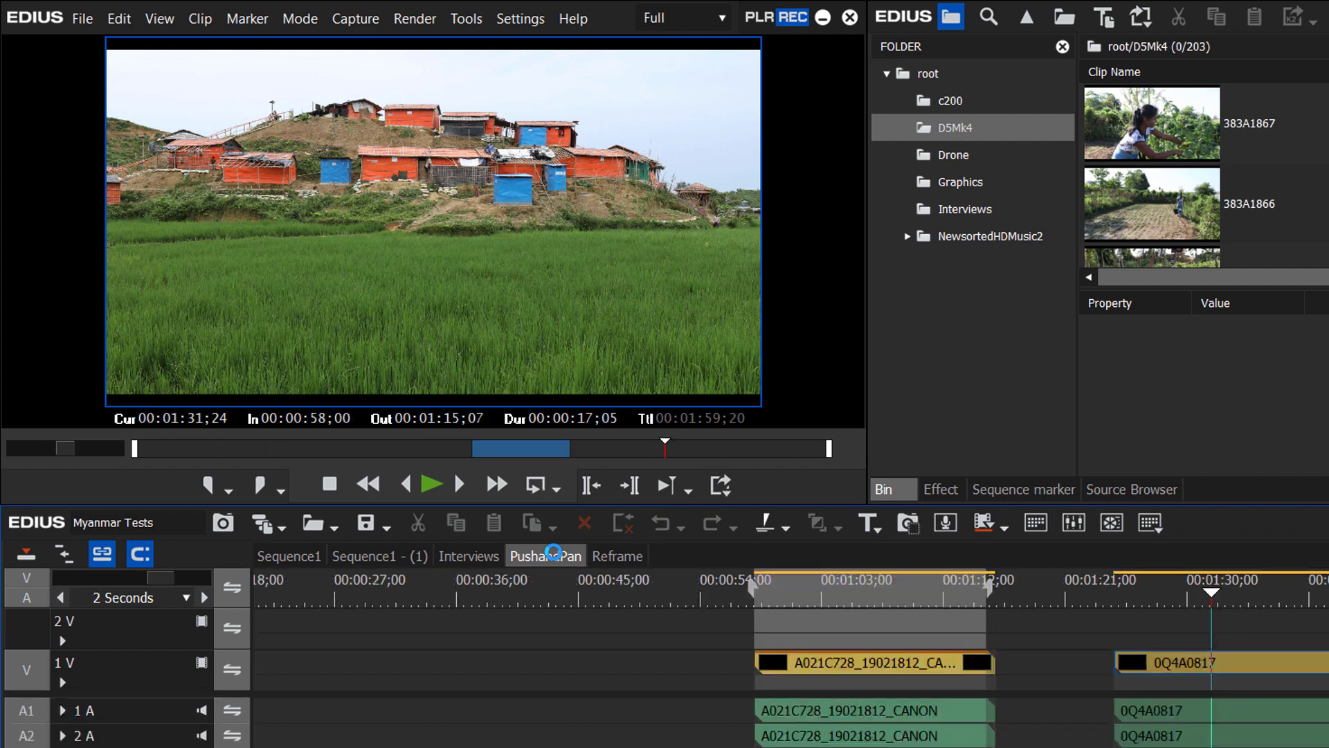
{"action": "left_click", "coordinate": [871, 600]}
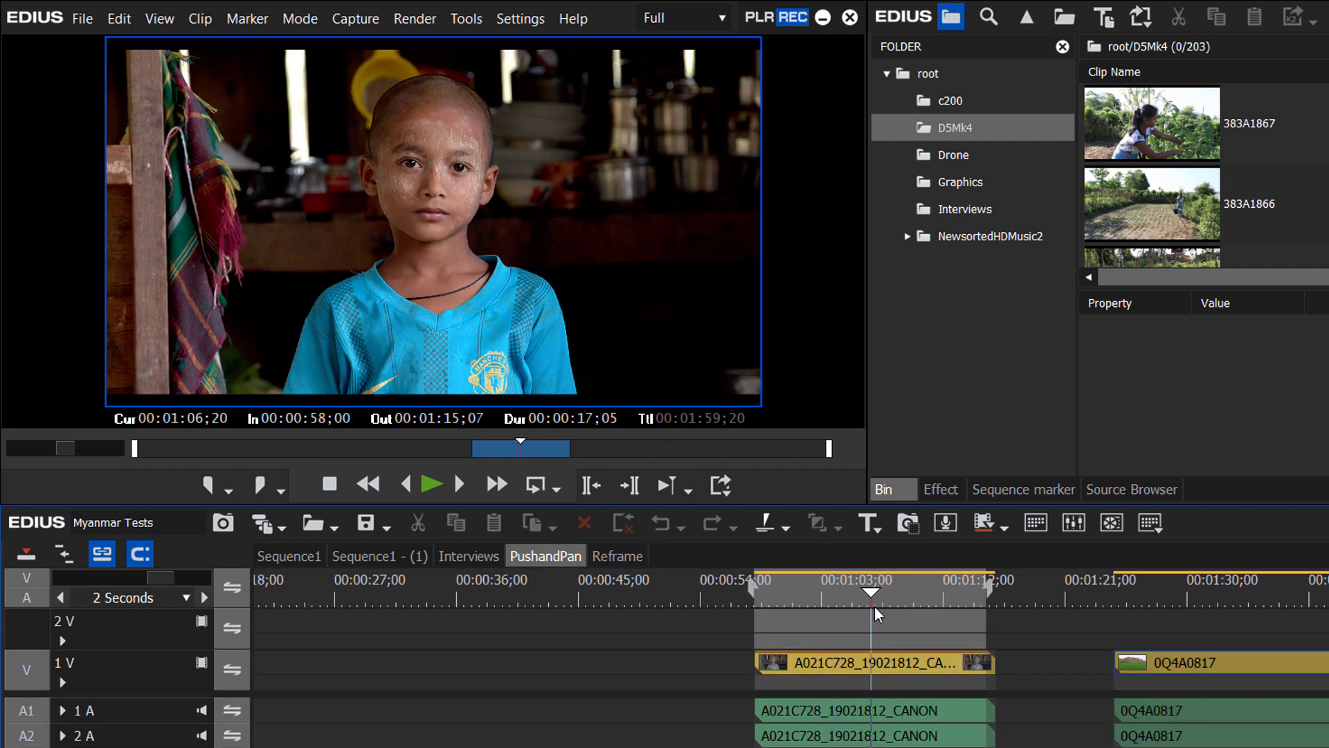
{"action": "left_click_drag", "start_coordinate": [874, 605], "coordinate": [794, 608]}
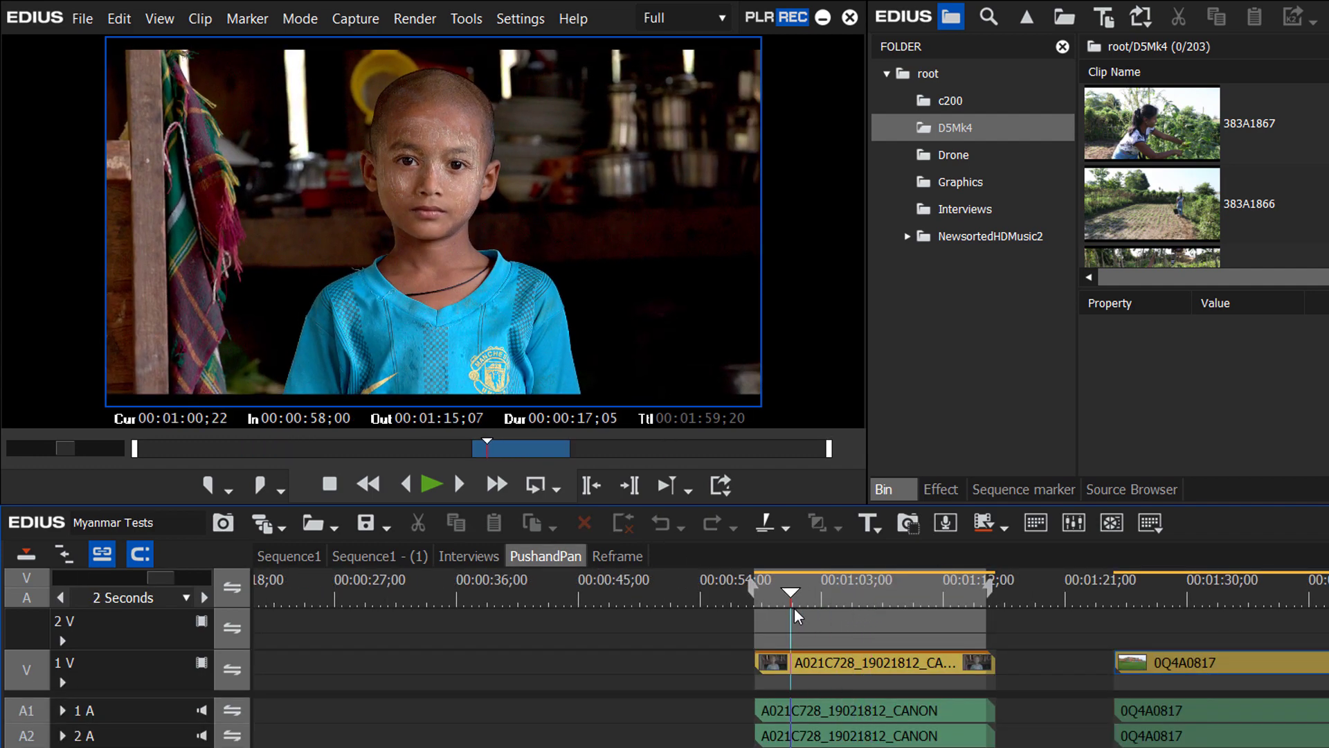
{"action": "key", "text": "Page_Up"}
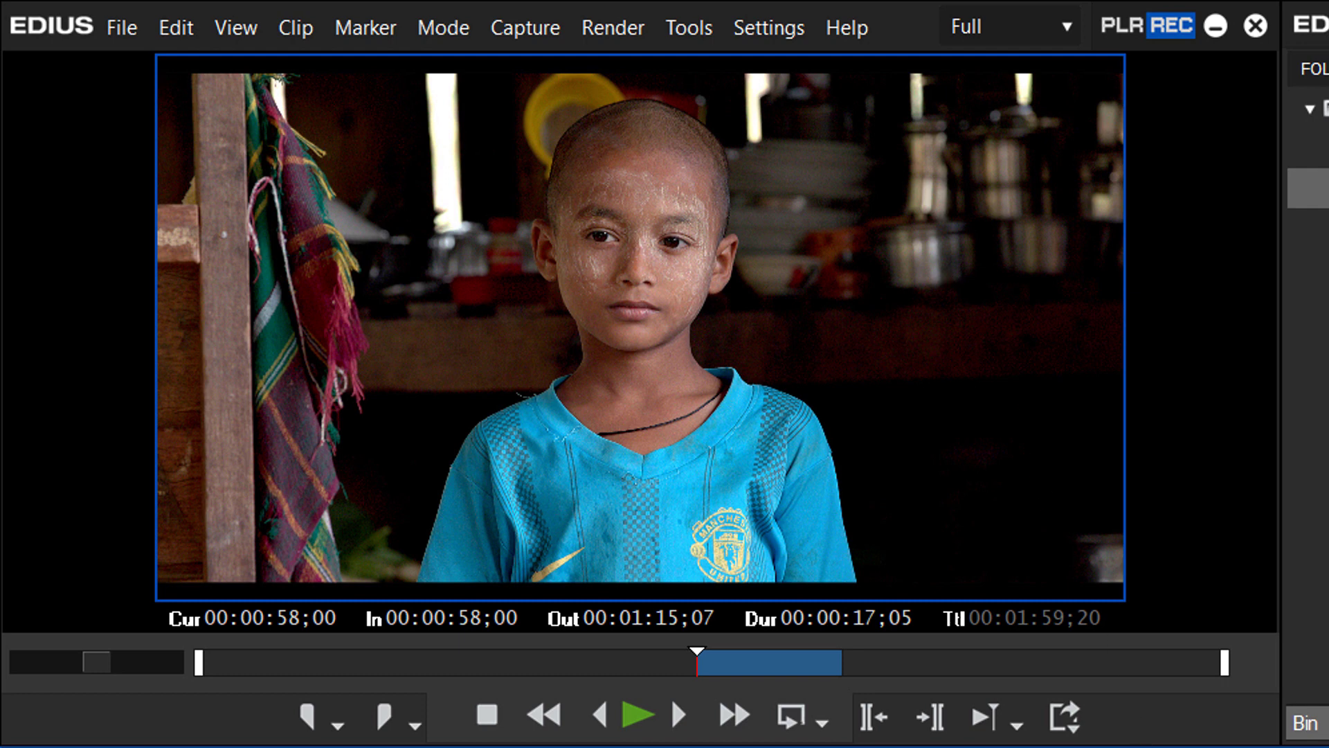
Step: In the boy clip's Layouter at 25% preview zoom, enlarge the shot to fill the HD frame
{"action": "key", "text": "F7"}
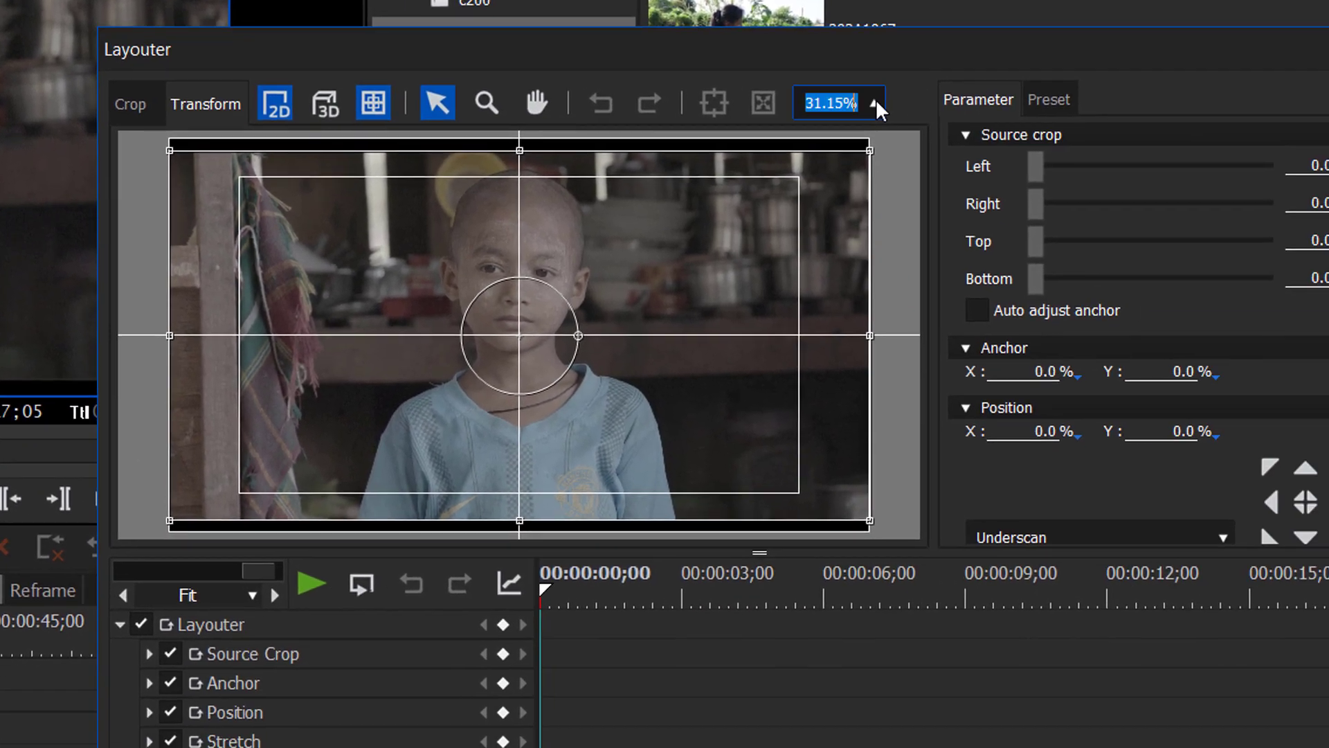
{"action": "left_click", "coordinate": [875, 98]}
{"action": "left_click", "coordinate": [854, 382]}
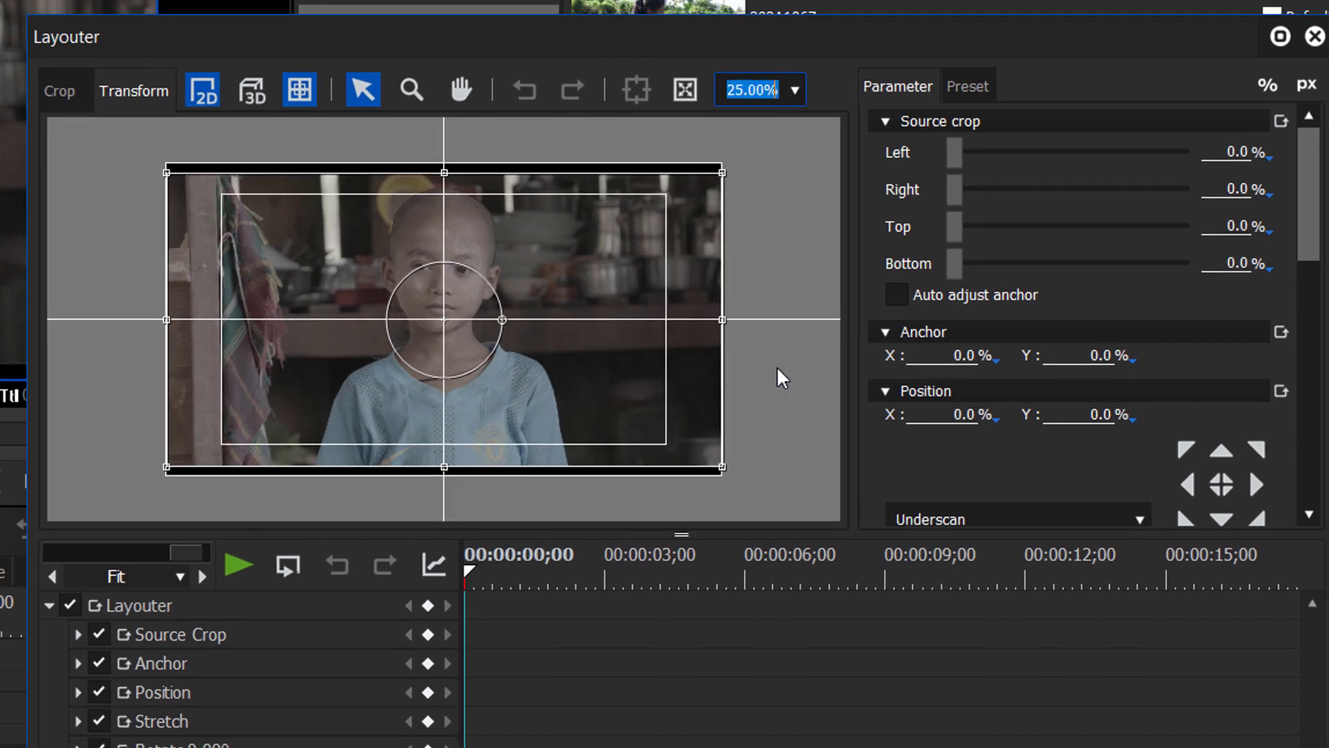
{"action": "left_click", "coordinate": [722, 467]}
{"action": "left_click_drag", "start_coordinate": [725, 469], "coordinate": [742, 484]}
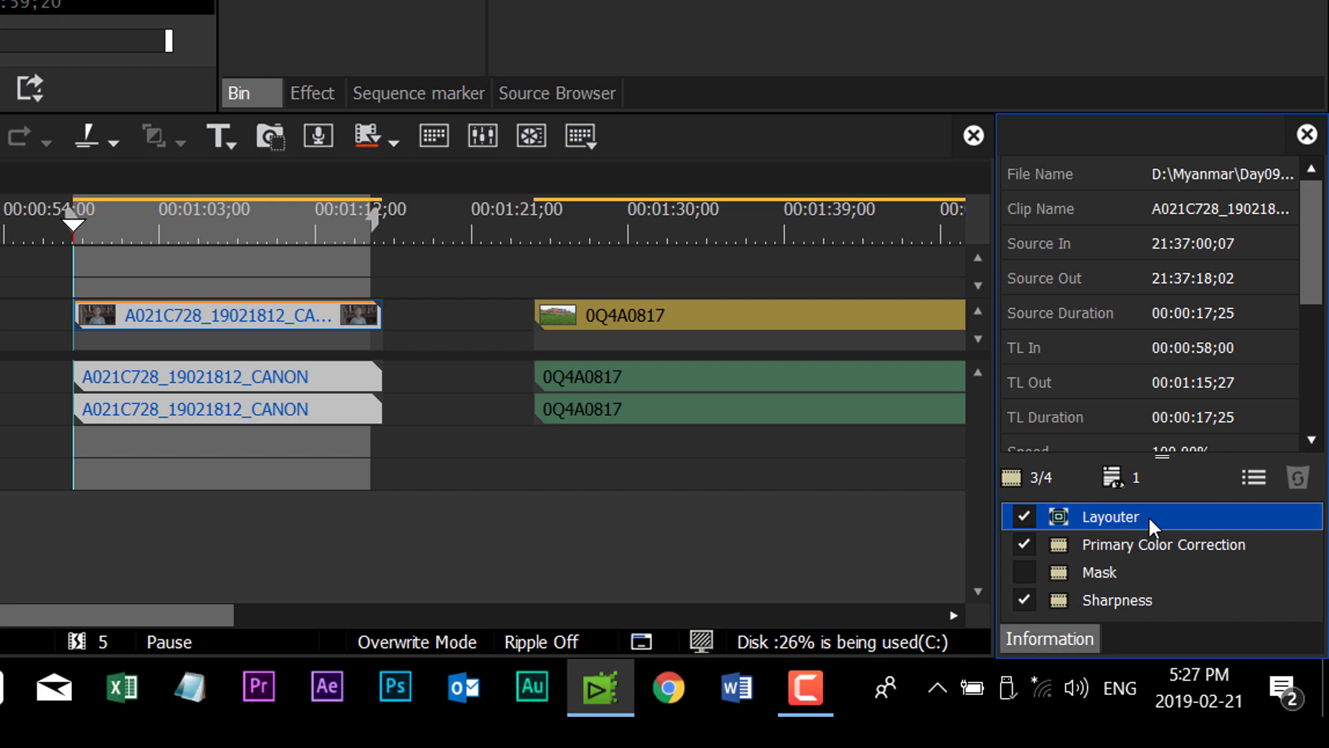
Step: Save the boy clip's Layouter as the current user preset and show the Effect palette
{"action": "right_click", "coordinate": [1132, 516]}
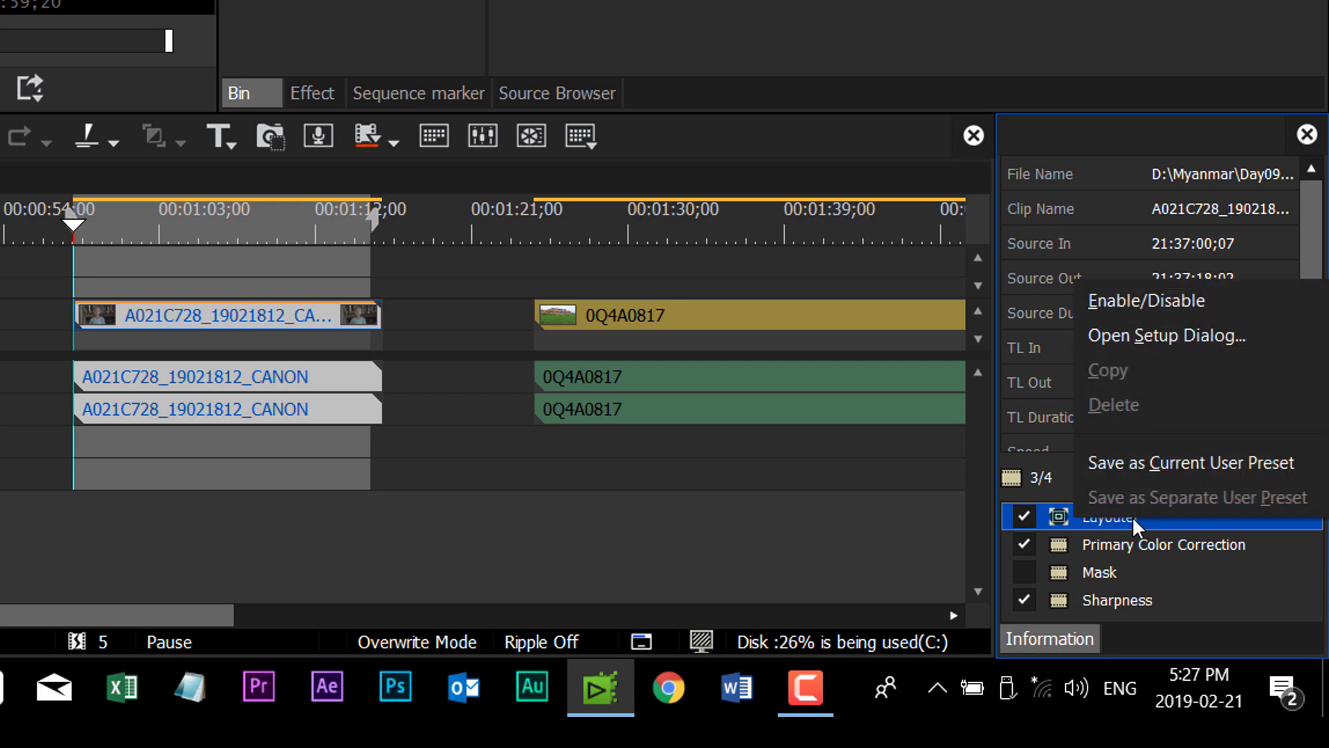
{"action": "left_click", "coordinate": [1157, 463]}
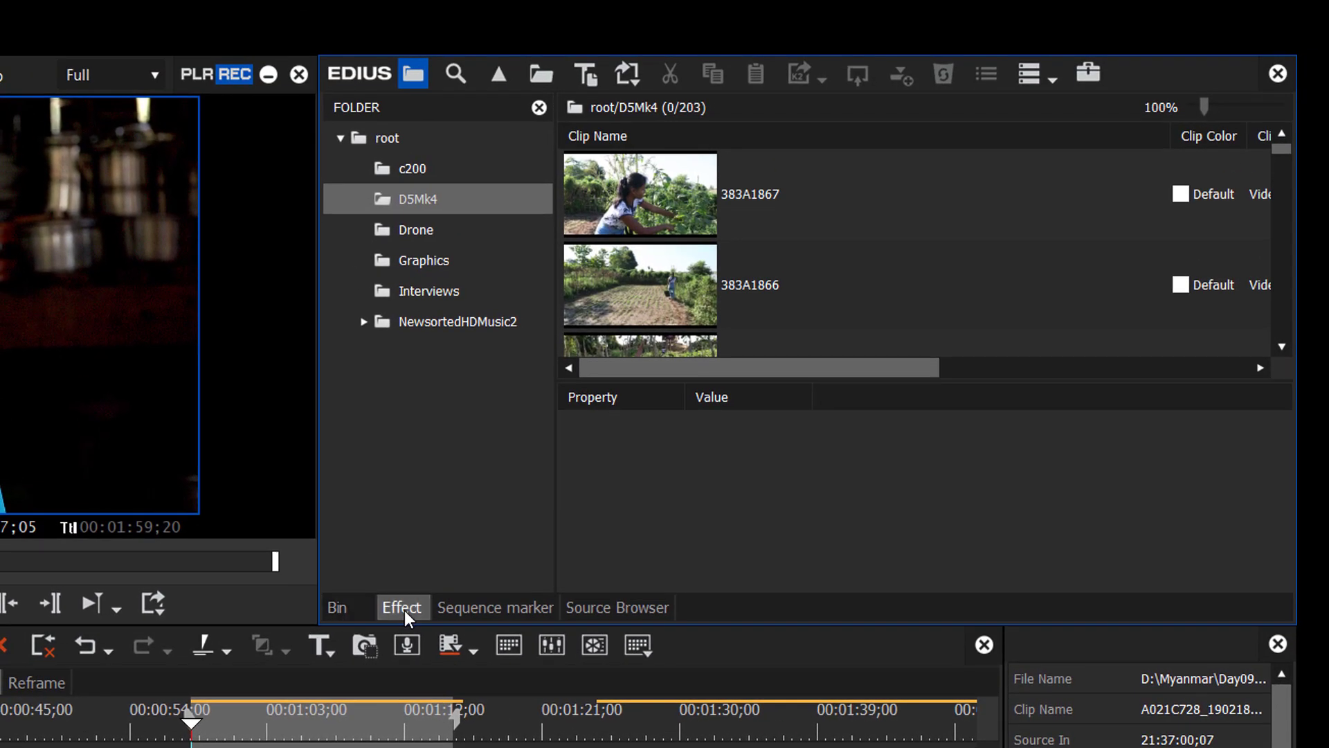
{"action": "left_click", "coordinate": [404, 609]}
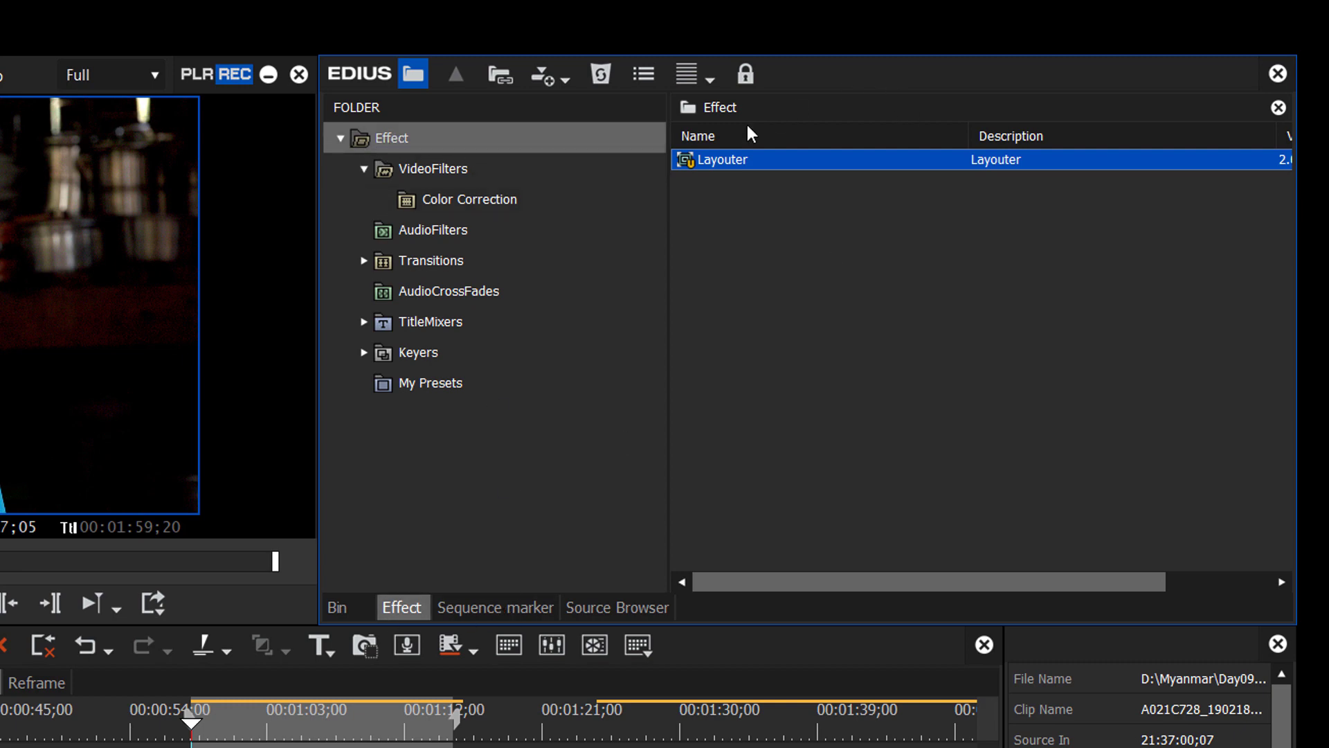
Step: Rename the saved Layouter preset to '4K to UHD' and apply it to the first PushandPan clip
{"action": "right_click", "coordinate": [729, 157]}
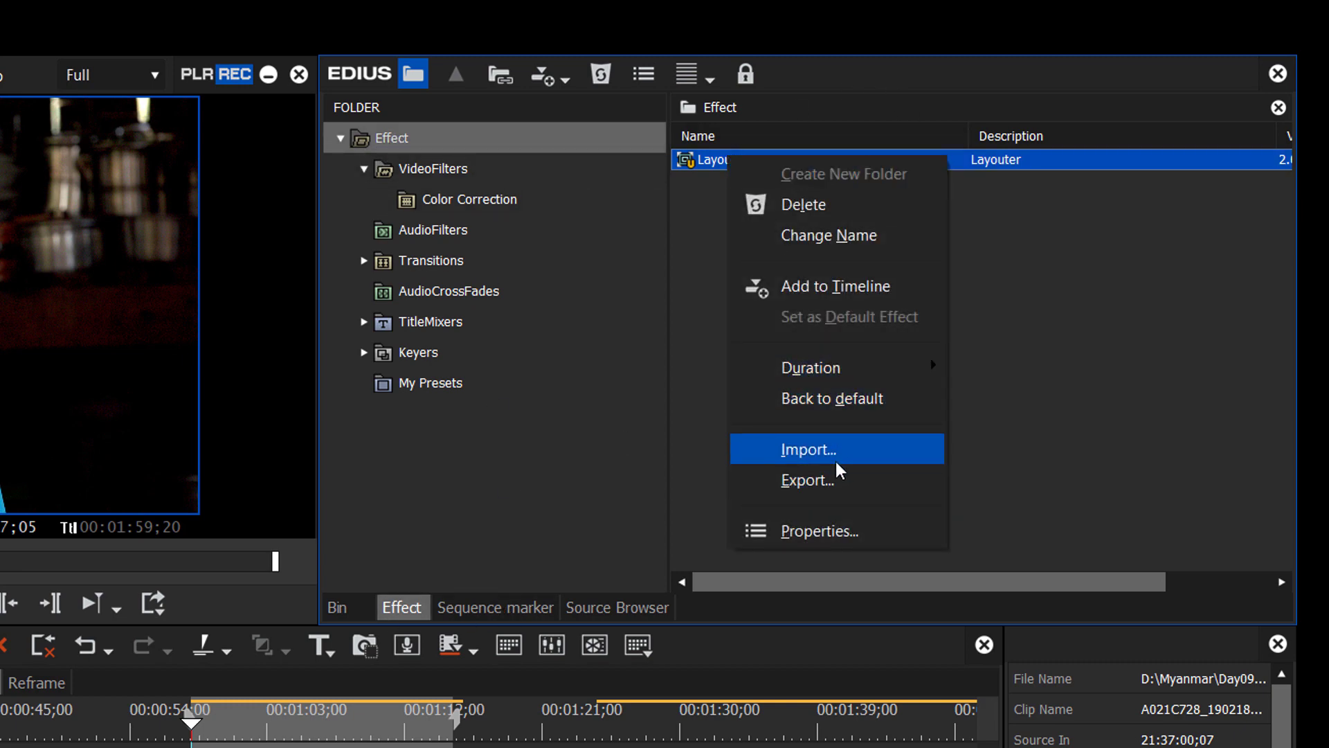
{"action": "left_click", "coordinate": [842, 231]}
{"action": "type", "text": "4K to UHD"}
{"action": "key", "text": "Return"}
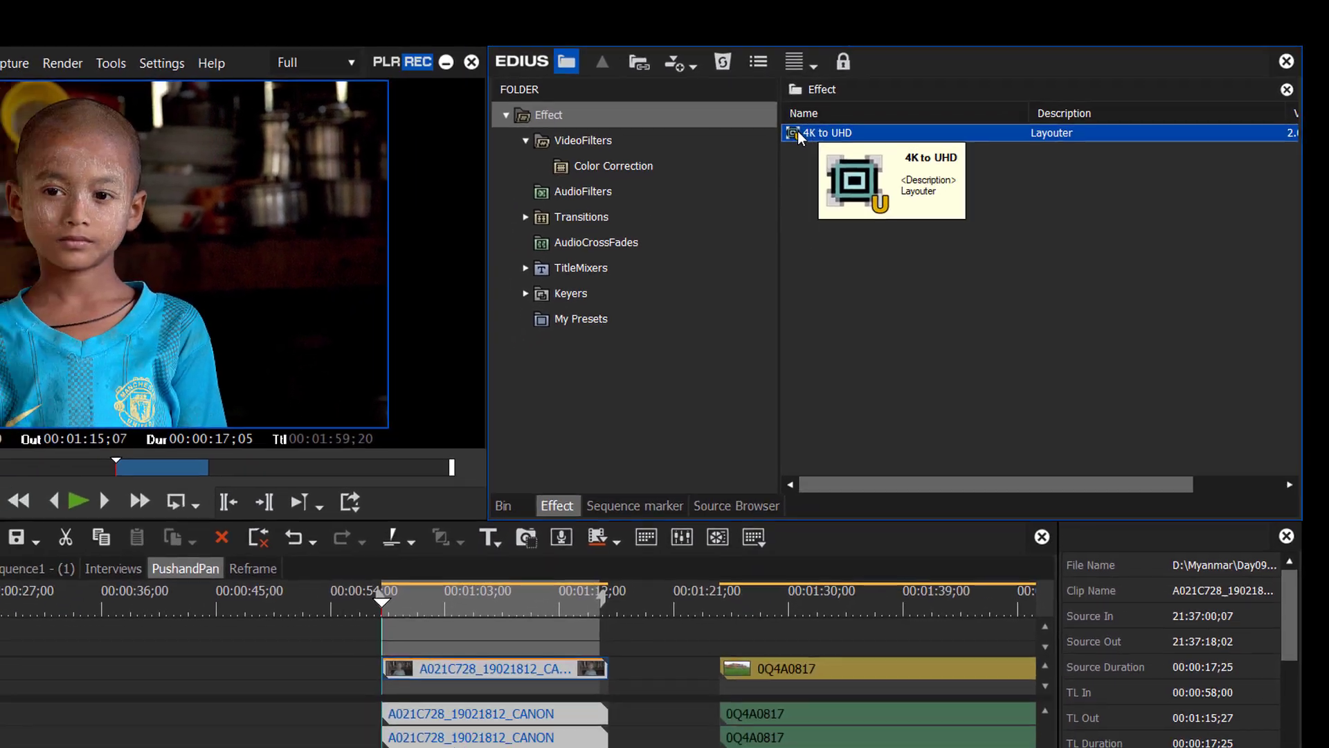
{"action": "left_click_drag", "start_coordinate": [798, 131], "coordinate": [848, 127]}
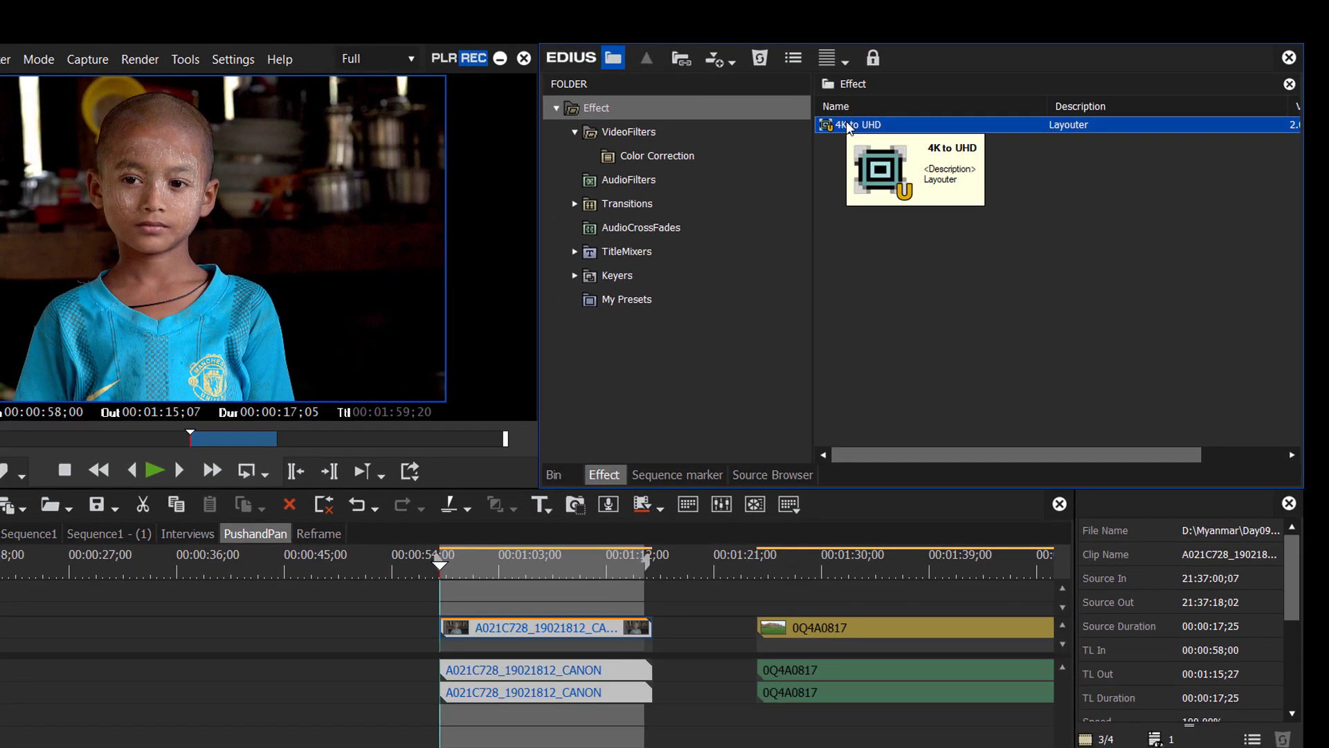
Step: Scrub through the reframed clip, park the playhead near 00:00:58 and open its Layouter
{"action": "left_click", "coordinate": [466, 583]}
{"action": "left_click_drag", "start_coordinate": [446, 590], "coordinate": [504, 584]}
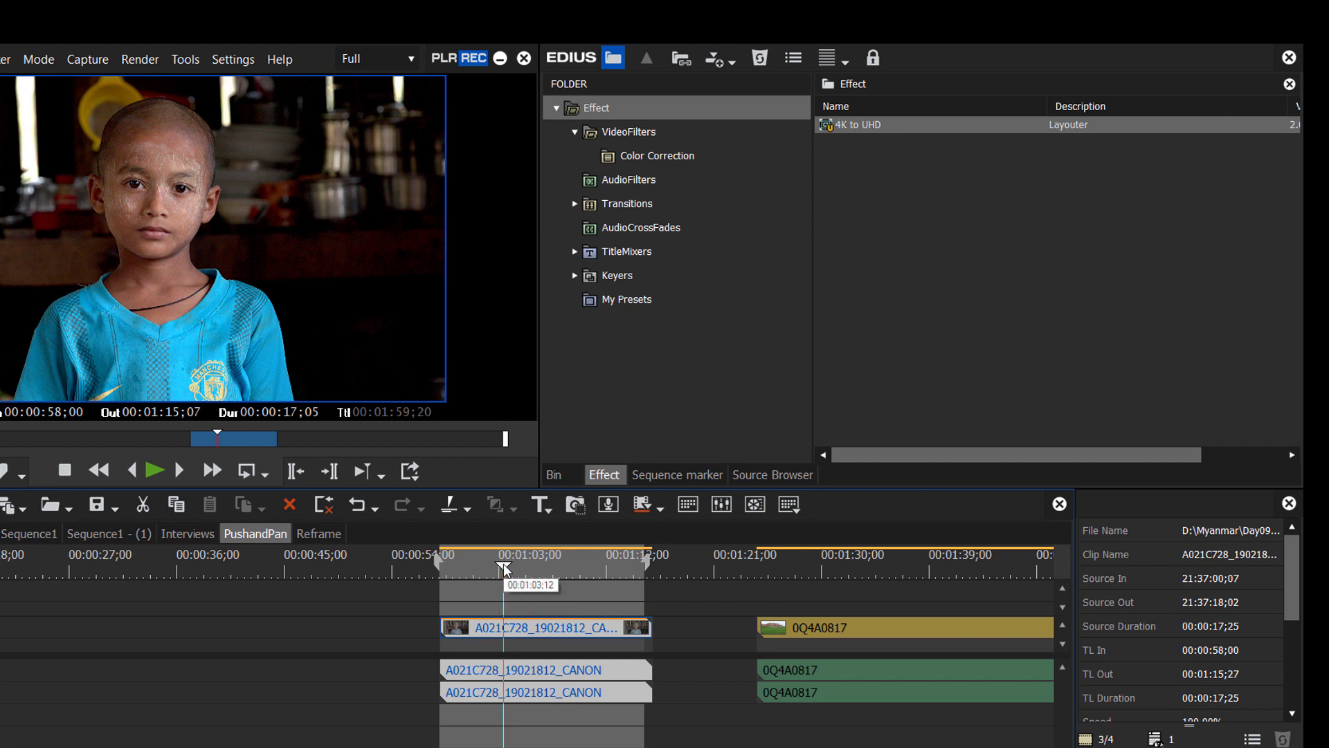
{"action": "left_click_drag", "start_coordinate": [504, 564], "coordinate": [451, 596]}
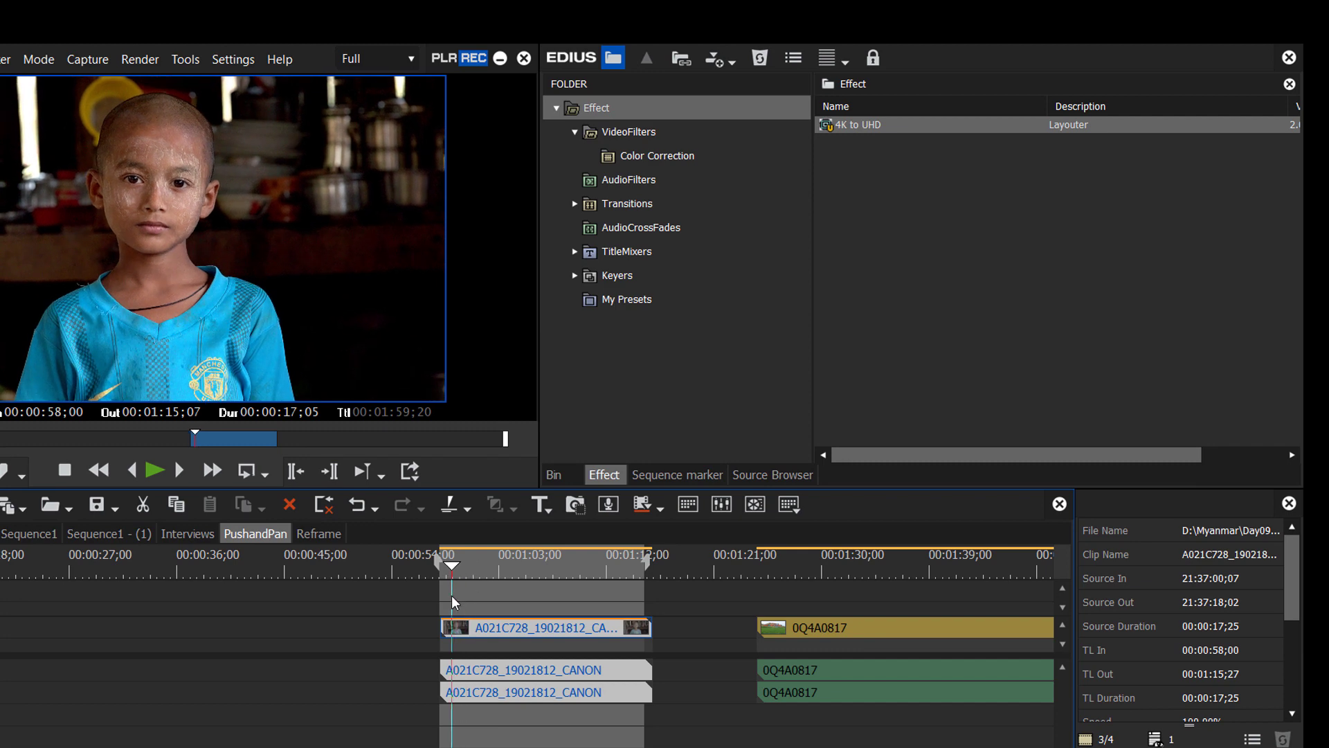
{"action": "key", "text": "F7"}
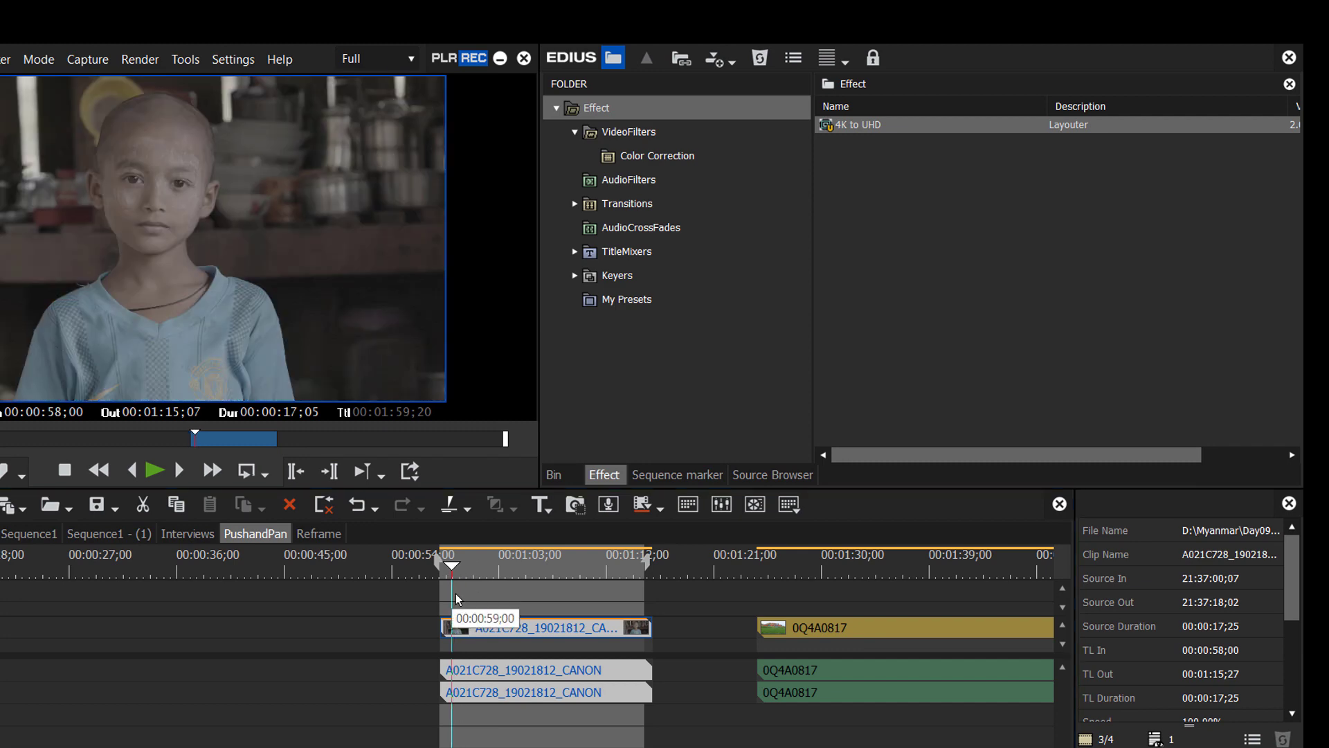
Step: Enable Layouter keyframing and add keyframes on all parameters at 00:00:00;00 and about two seconds in
{"action": "left_click_drag", "start_coordinate": [873, 554], "coordinate": [579, 551]}
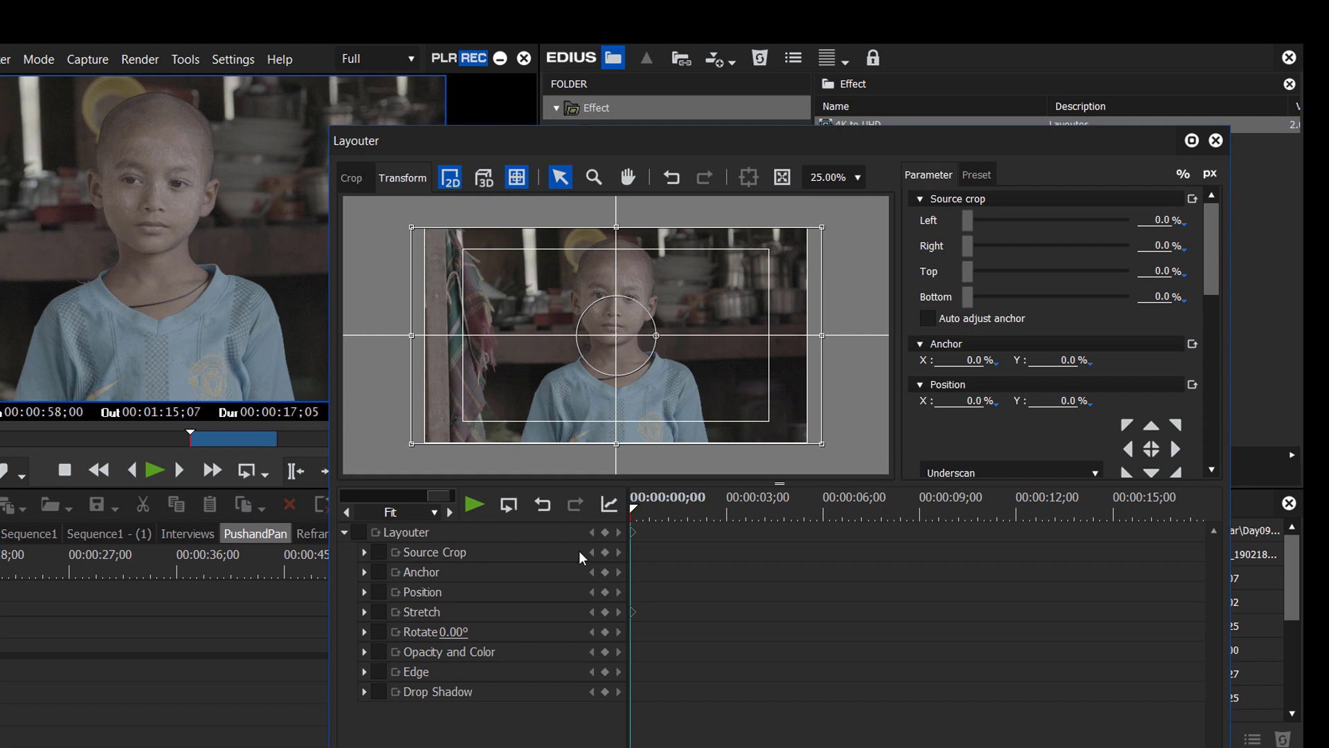
{"action": "left_click", "coordinate": [359, 532]}
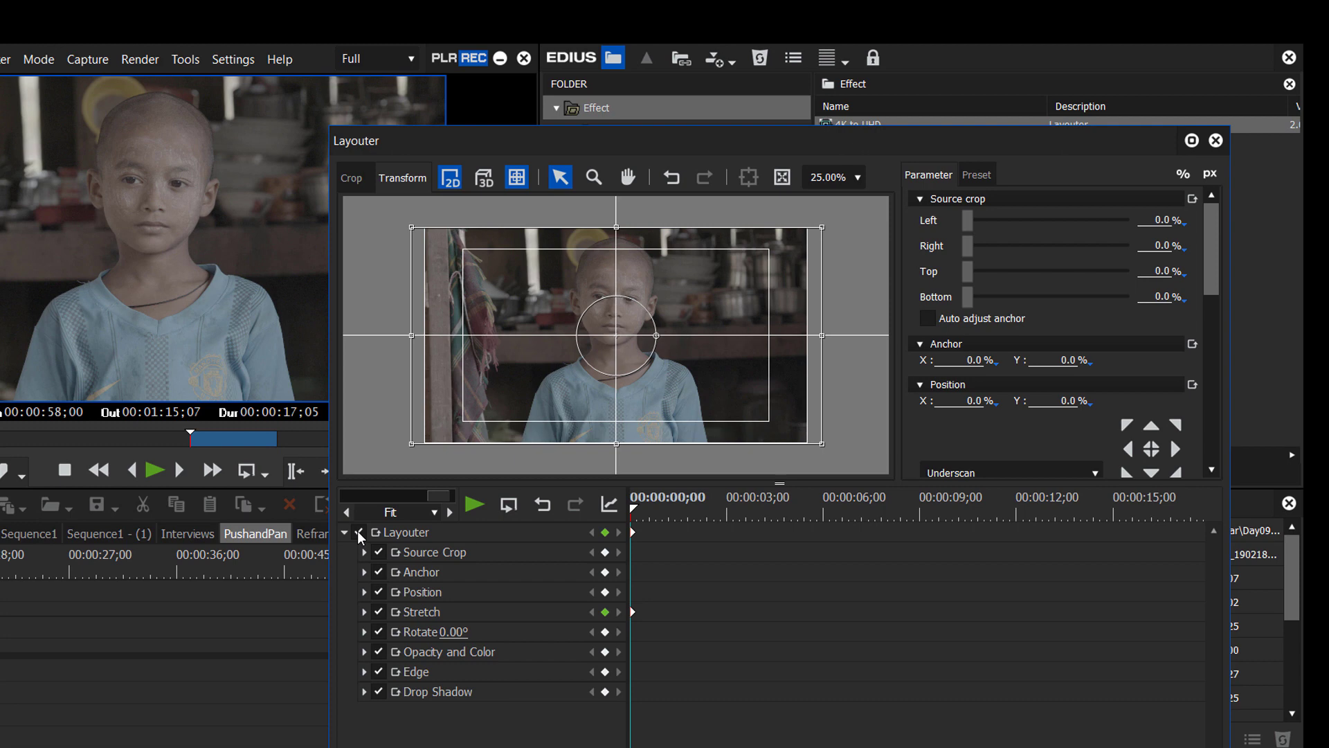
{"action": "left_click", "coordinate": [606, 533]}
{"action": "left_click_drag", "start_coordinate": [635, 506], "coordinate": [701, 509]}
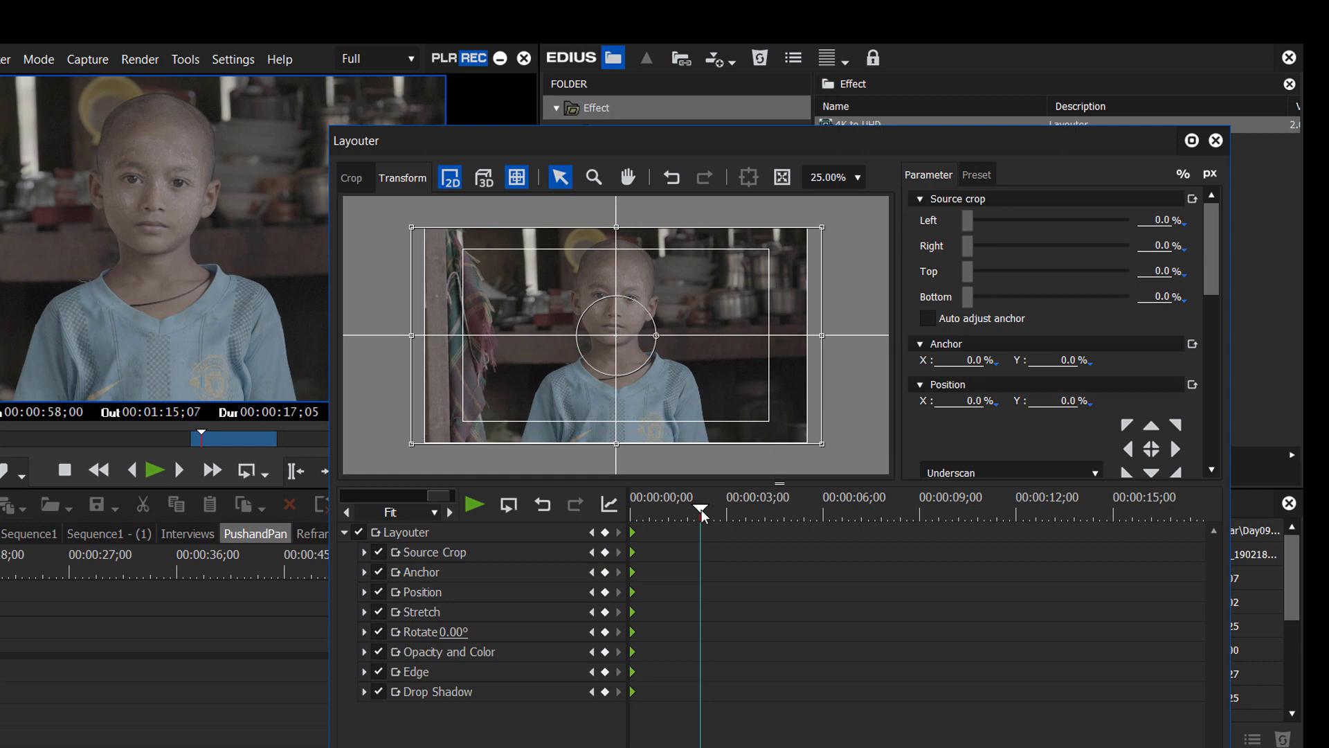
{"action": "left_click", "coordinate": [605, 533]}
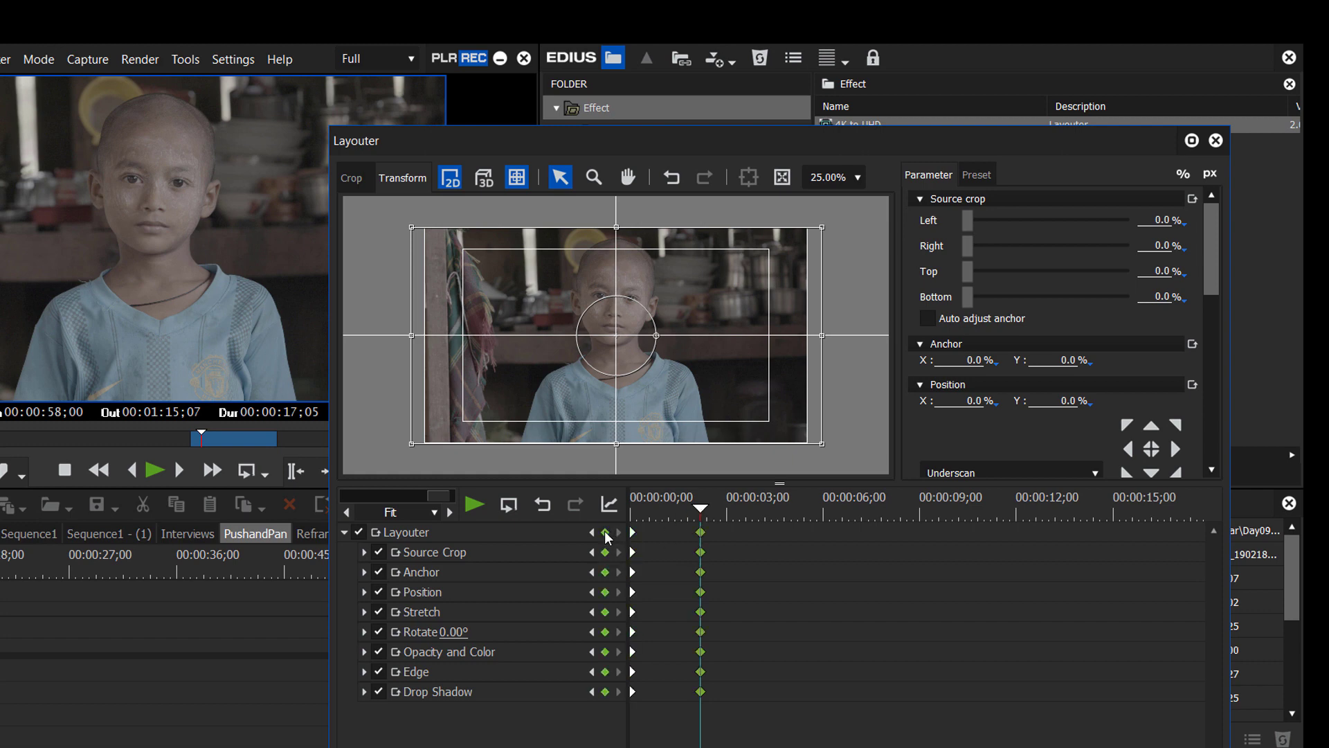
{"action": "left_click_drag", "start_coordinate": [700, 509], "coordinate": [621, 532]}
Step: Near 00:00:15, enlarge the boy shot for a push-in Stretch keyframe and close the Layouter
{"action": "left_click", "coordinate": [700, 516]}
{"action": "mouse_move", "coordinate": [700, 518]}
{"action": "left_mouse_down"}
{"action": "mouse_move", "coordinate": [723, 540]}
{"action": "mouse_move", "coordinate": [1126, 548]}
{"action": "left_mouse_up"}
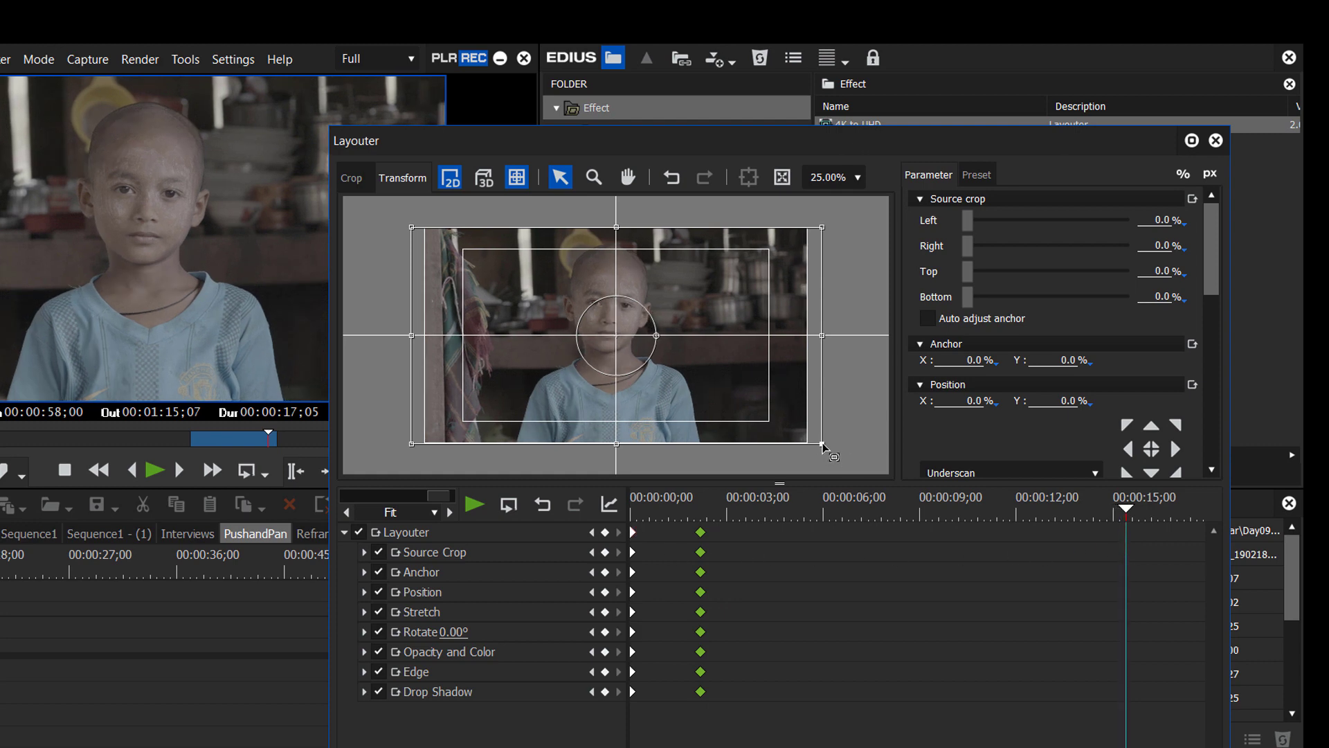
{"action": "left_click_drag", "start_coordinate": [822, 445], "coordinate": [876, 478]}
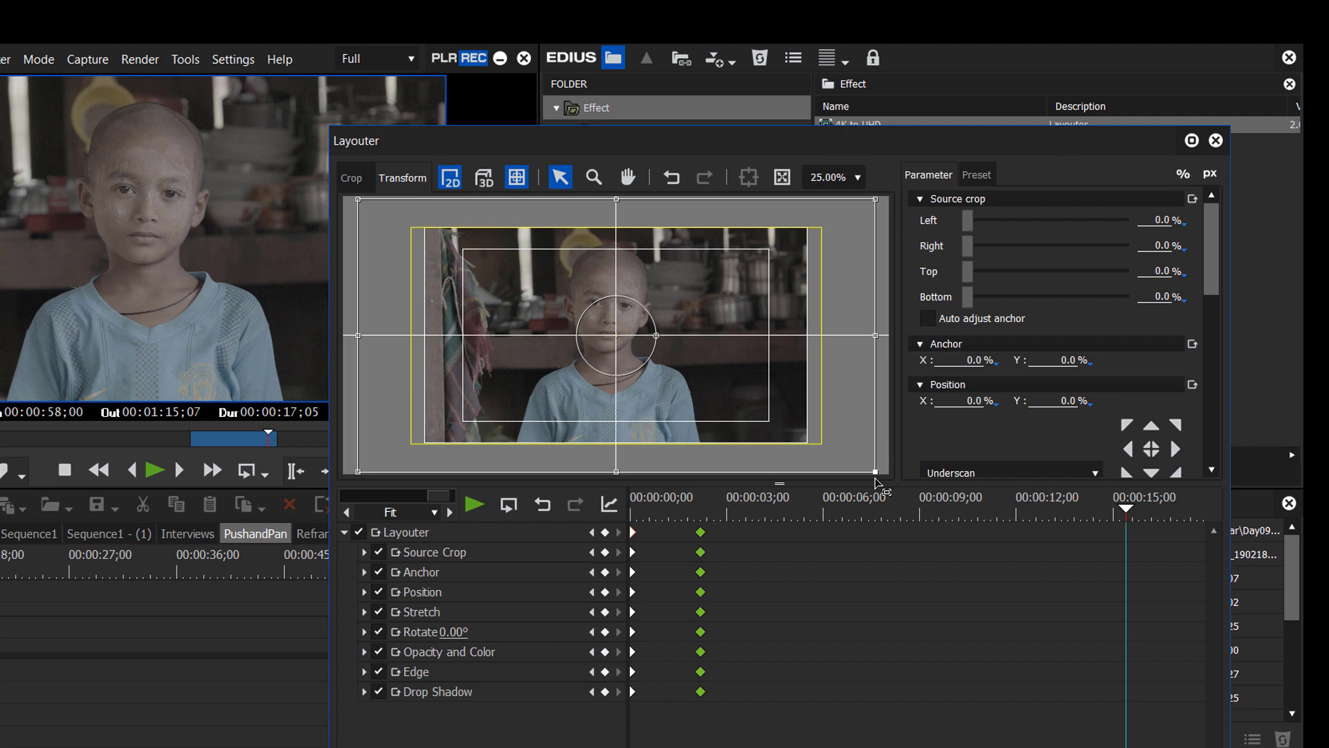
{"action": "left_click_drag", "start_coordinate": [877, 479], "coordinate": [859, 466]}
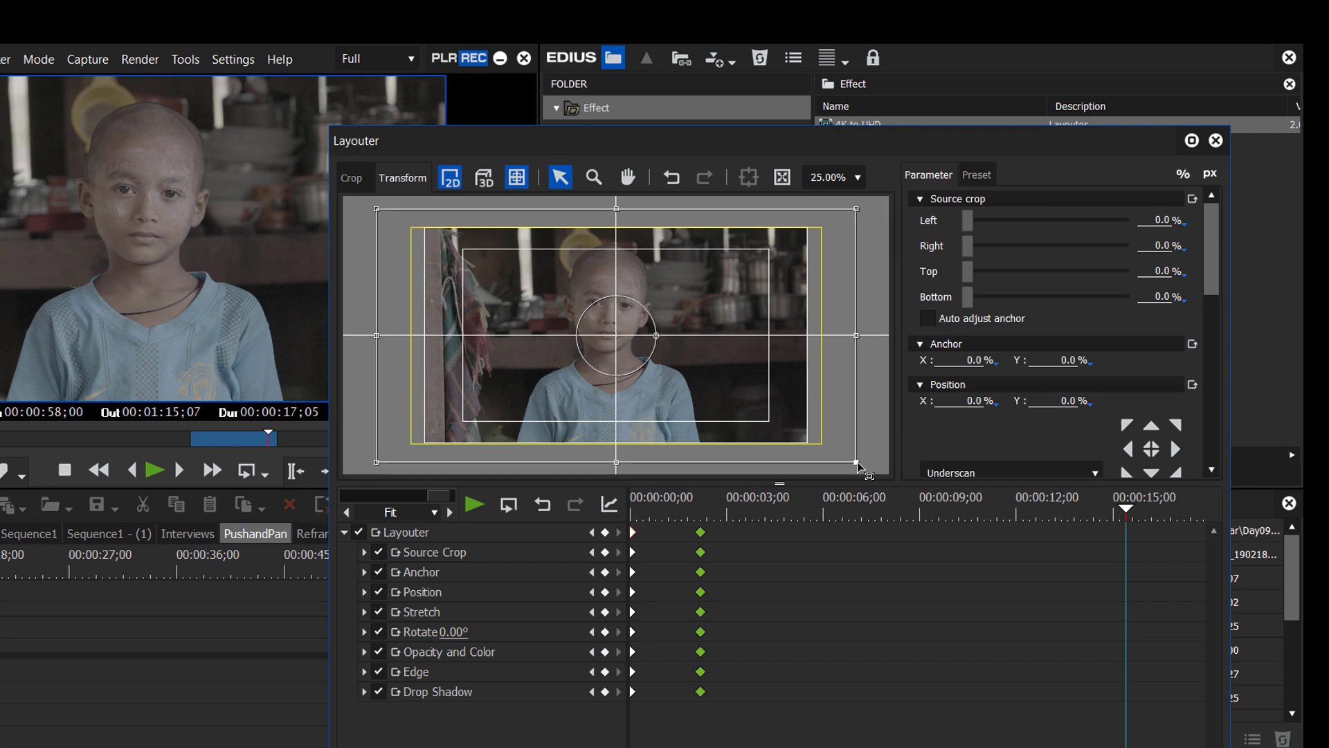
{"action": "left_click_drag", "start_coordinate": [859, 468], "coordinate": [868, 470]}
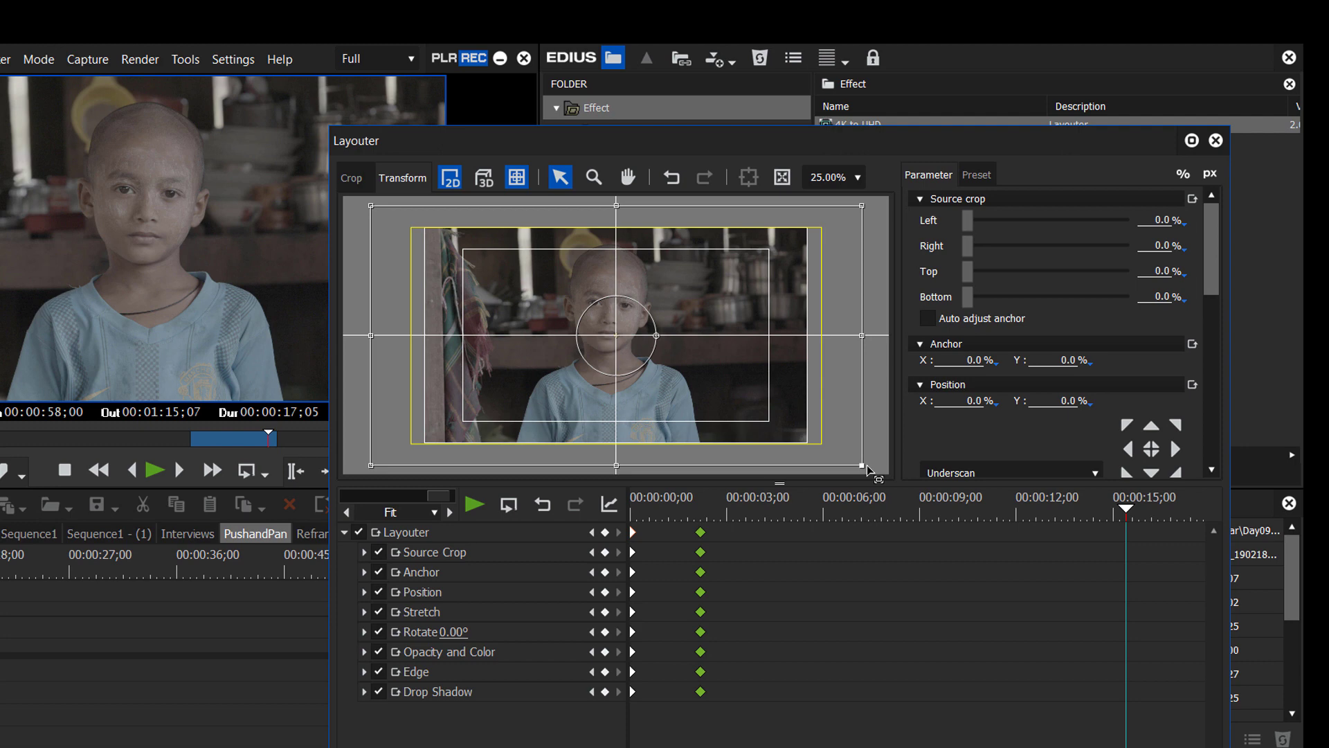
{"action": "left_click_drag", "start_coordinate": [868, 469], "coordinate": [869, 470]}
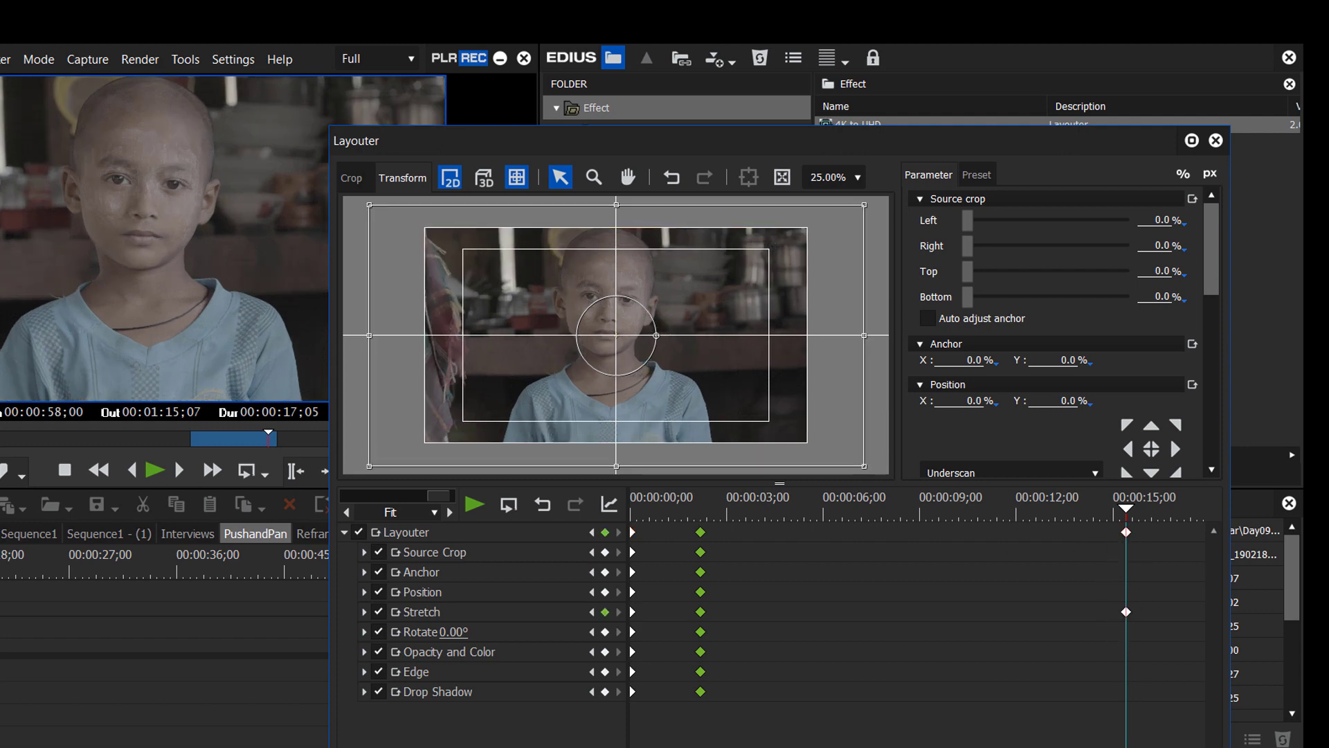
{"action": "key", "text": "Return"}
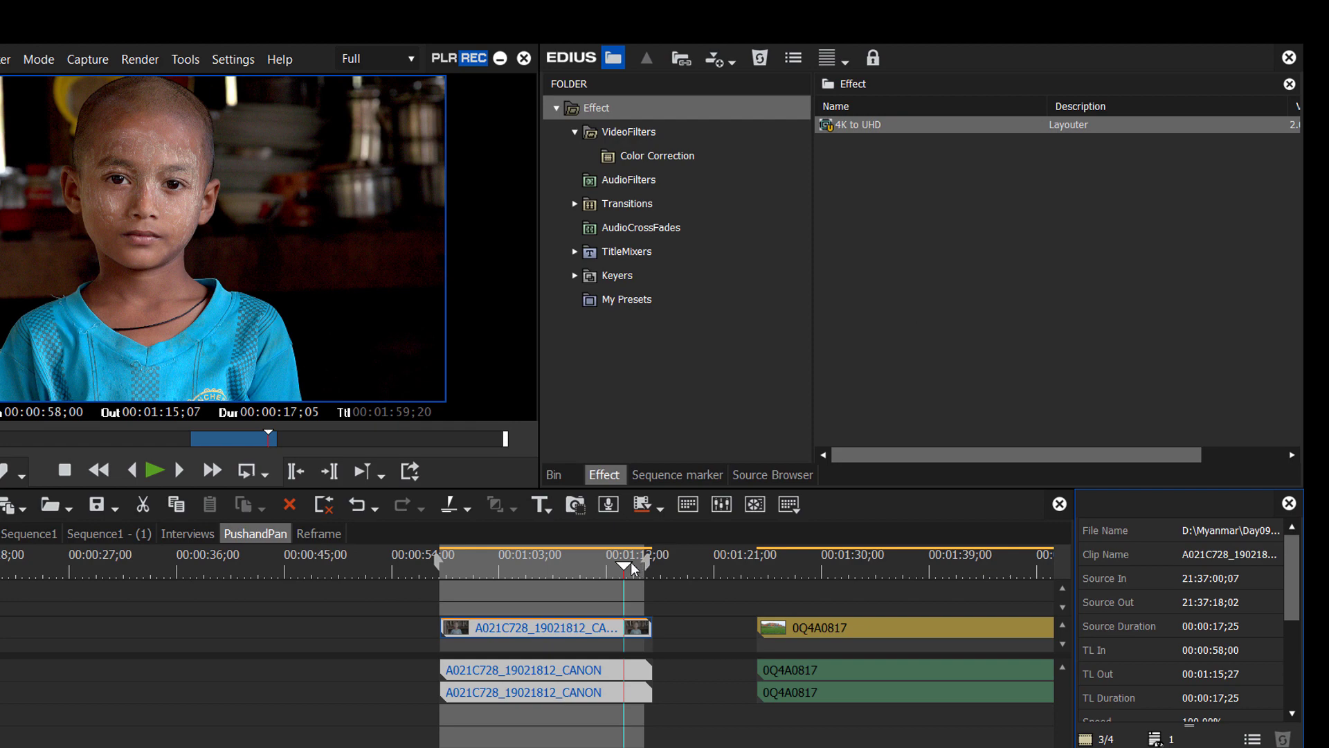
{"action": "left_click_drag", "start_coordinate": [630, 562], "coordinate": [458, 583]}
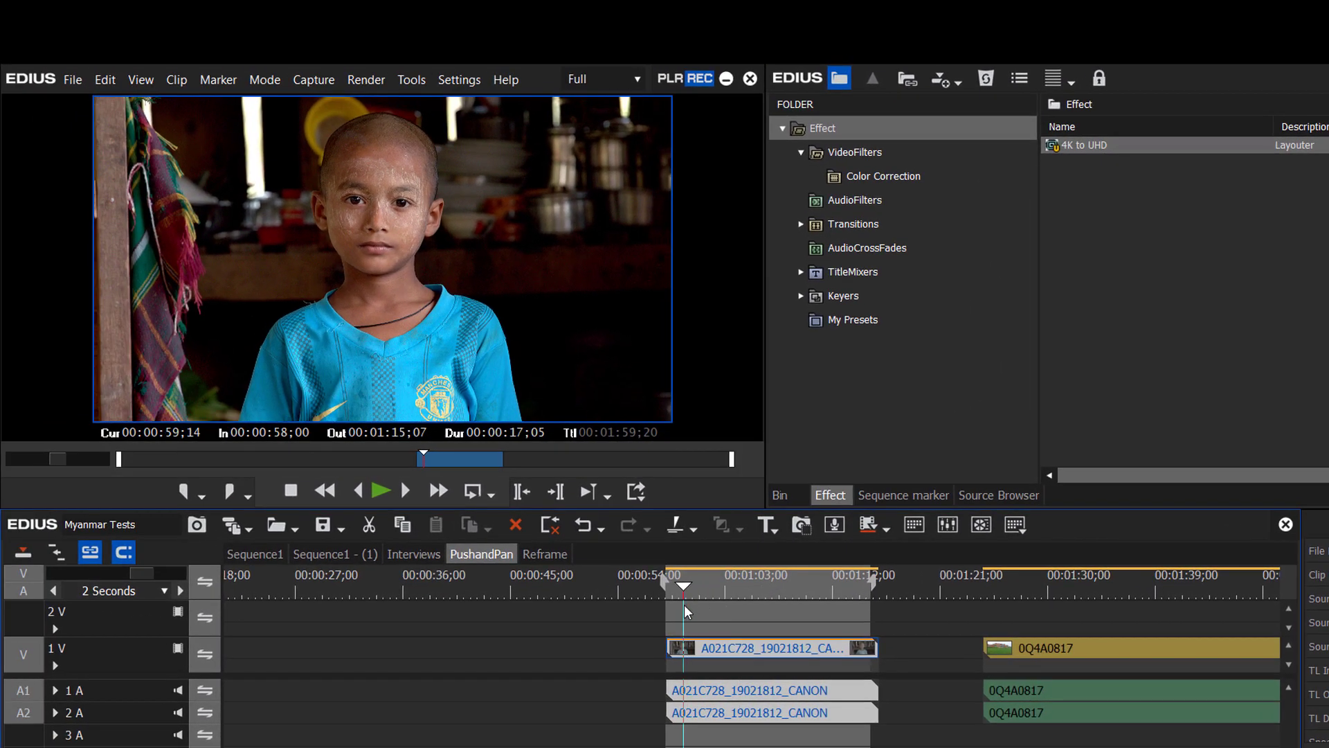
{"action": "left_click_drag", "start_coordinate": [685, 605], "coordinate": [680, 608]}
{"action": "key", "text": "space"}
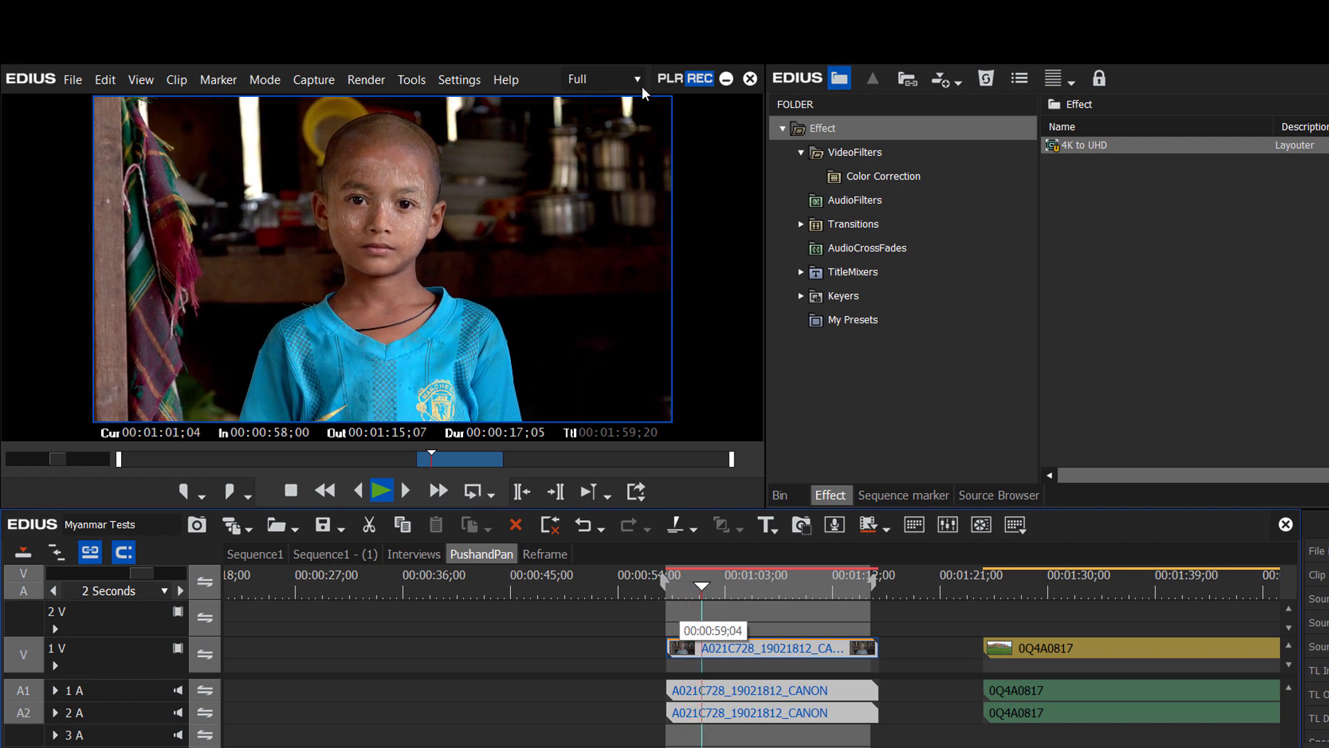
{"action": "key", "text": "space"}
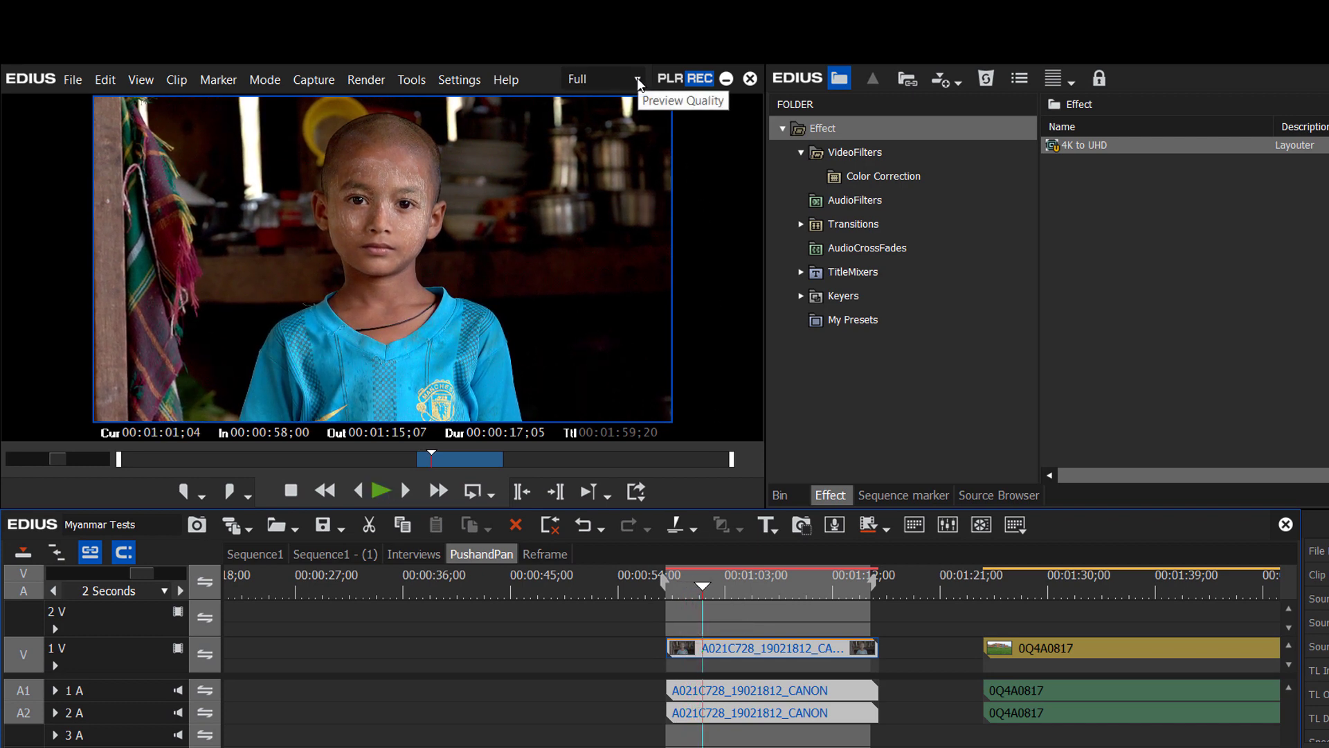
{"action": "left_click", "coordinate": [637, 77]}
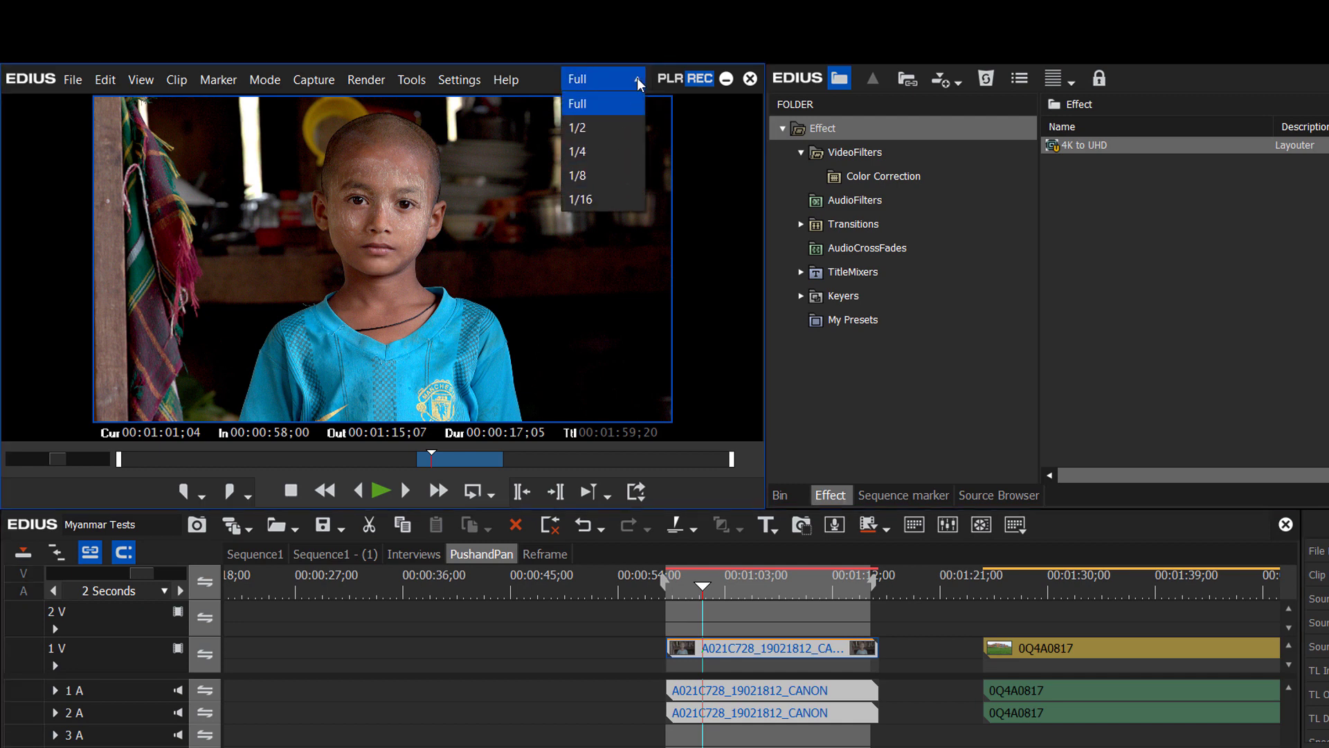
{"action": "left_click", "coordinate": [581, 129]}
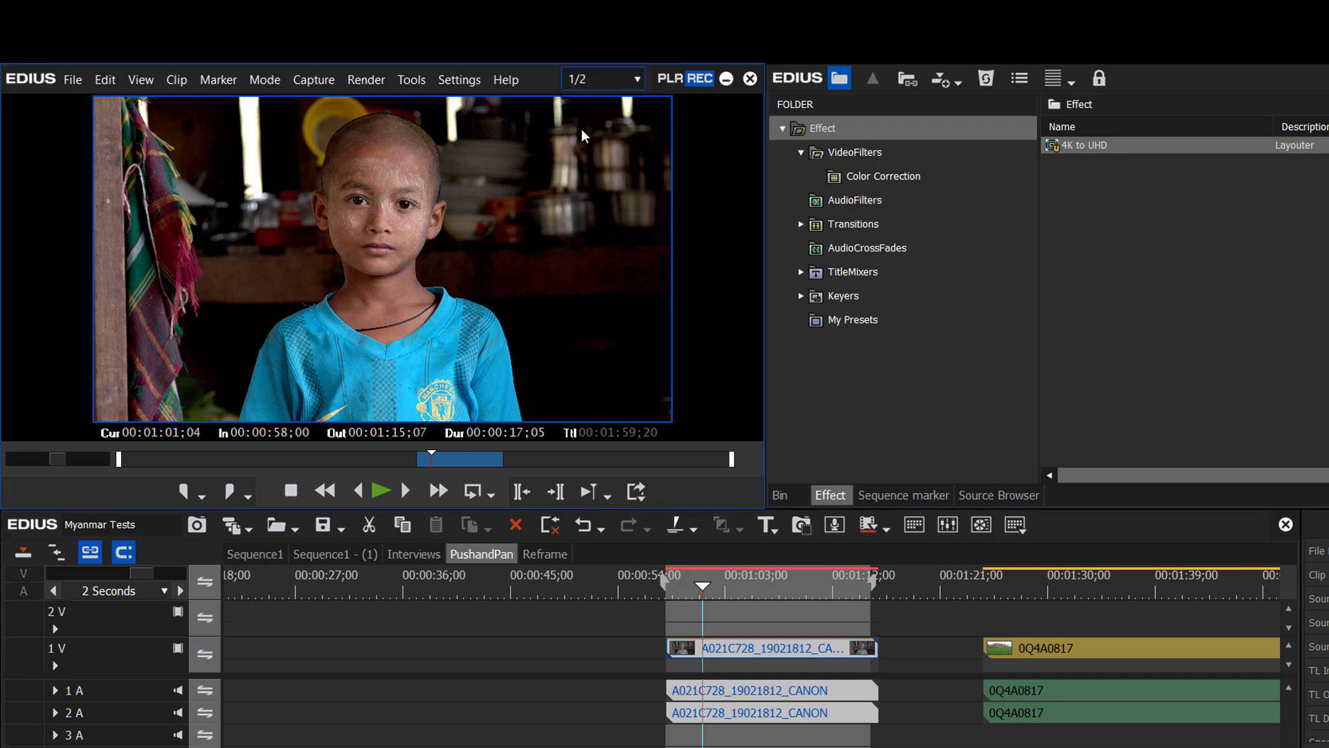
{"action": "left_click", "coordinate": [637, 79]}
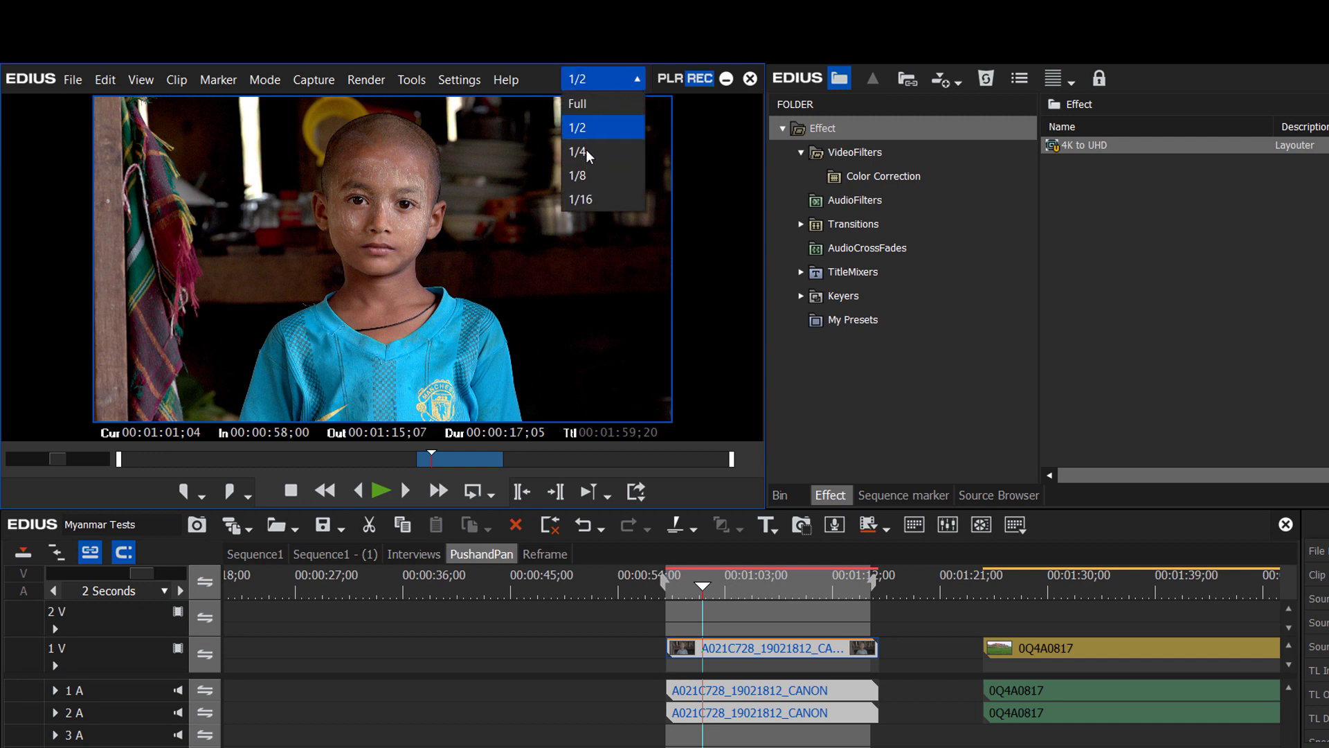
{"action": "left_click", "coordinate": [586, 128]}
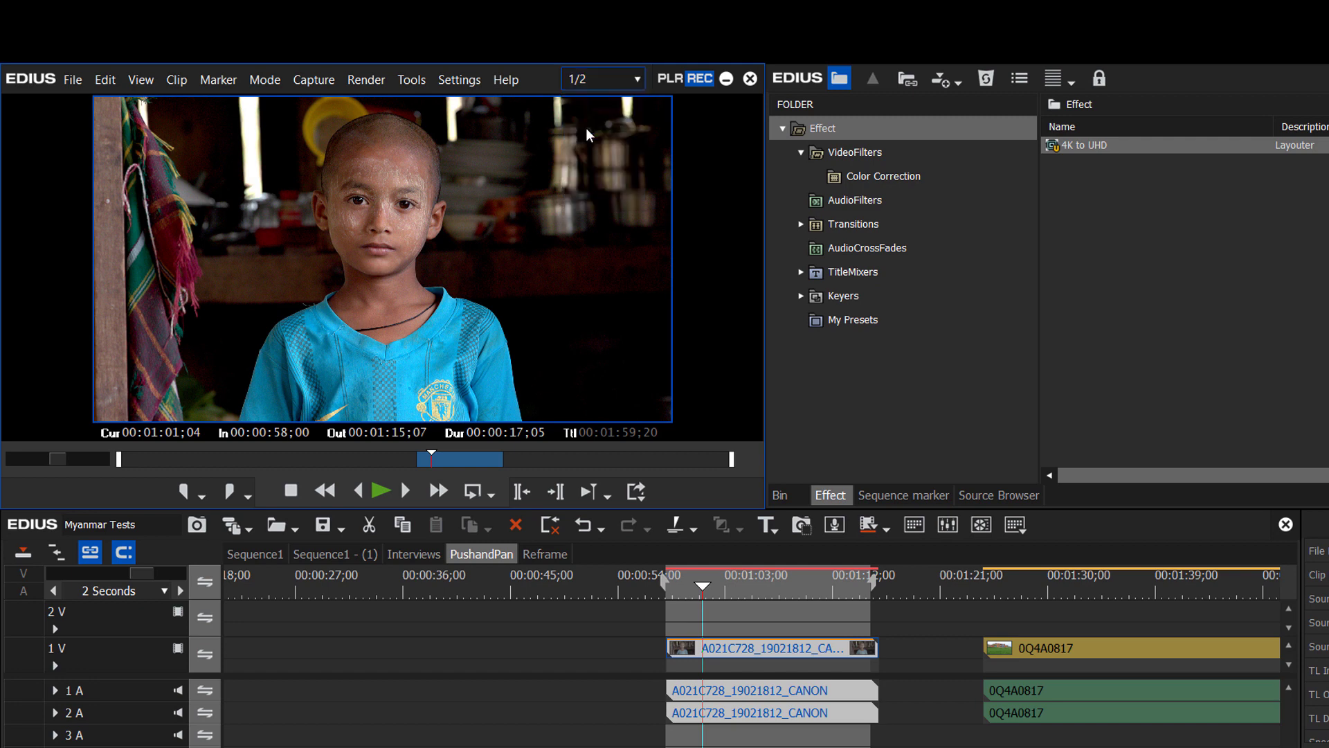
{"action": "key", "text": "space"}
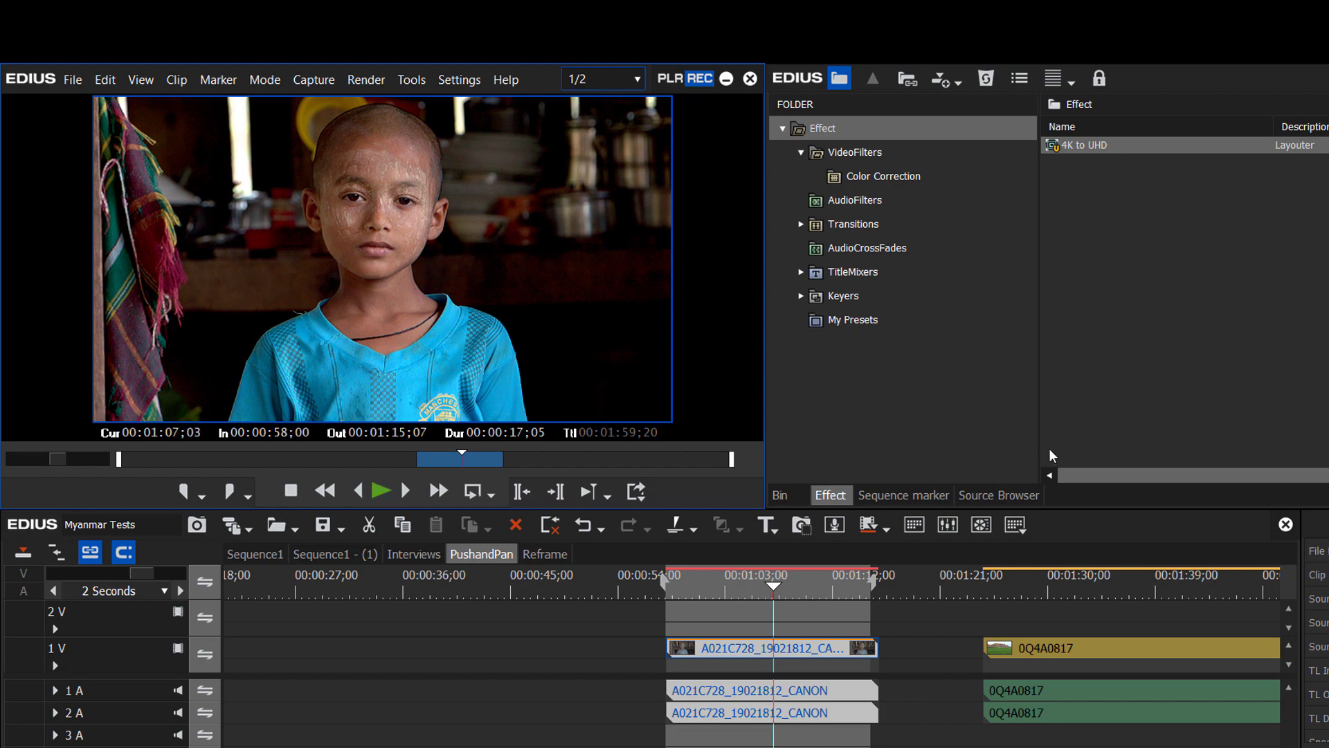
Step: Open the village clip's Layouter and set its canvas zoom to 20%
{"action": "left_click_drag", "start_coordinate": [1000, 587], "coordinate": [838, 643]}
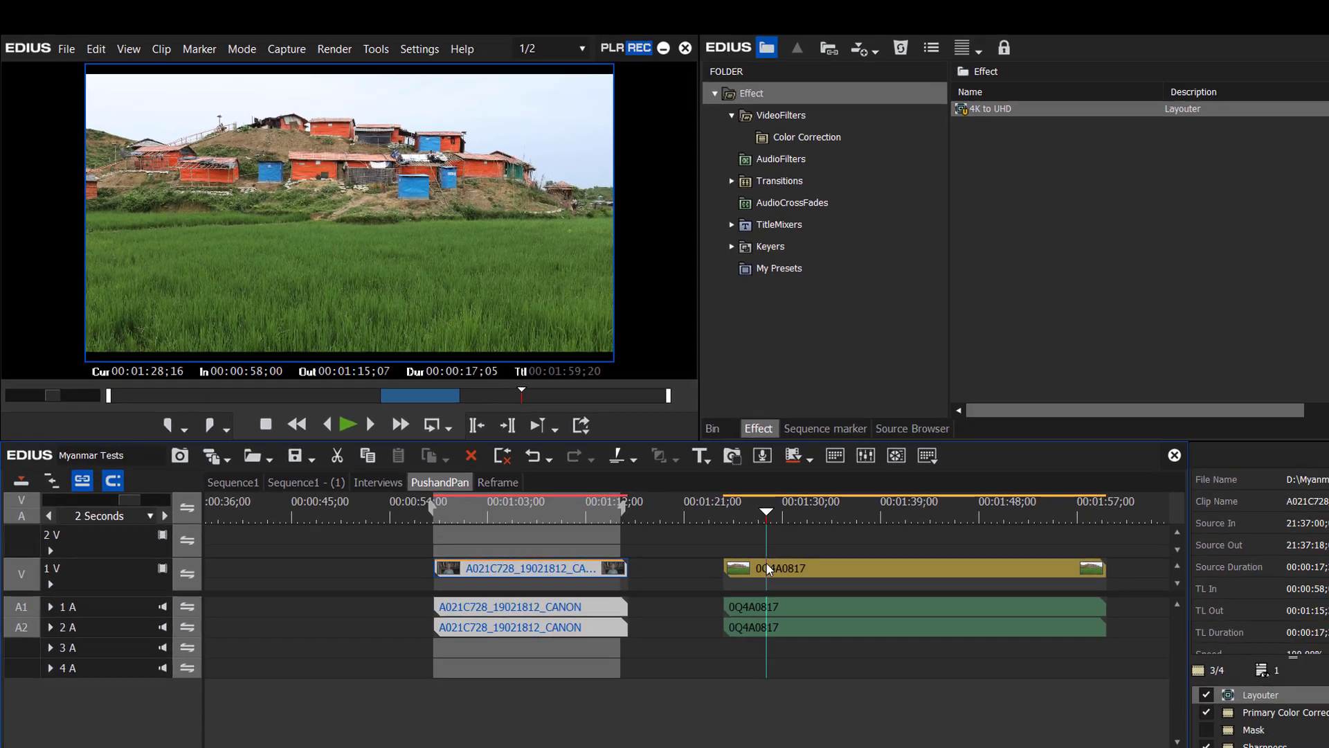
{"action": "left_click_drag", "start_coordinate": [767, 567], "coordinate": [769, 568]}
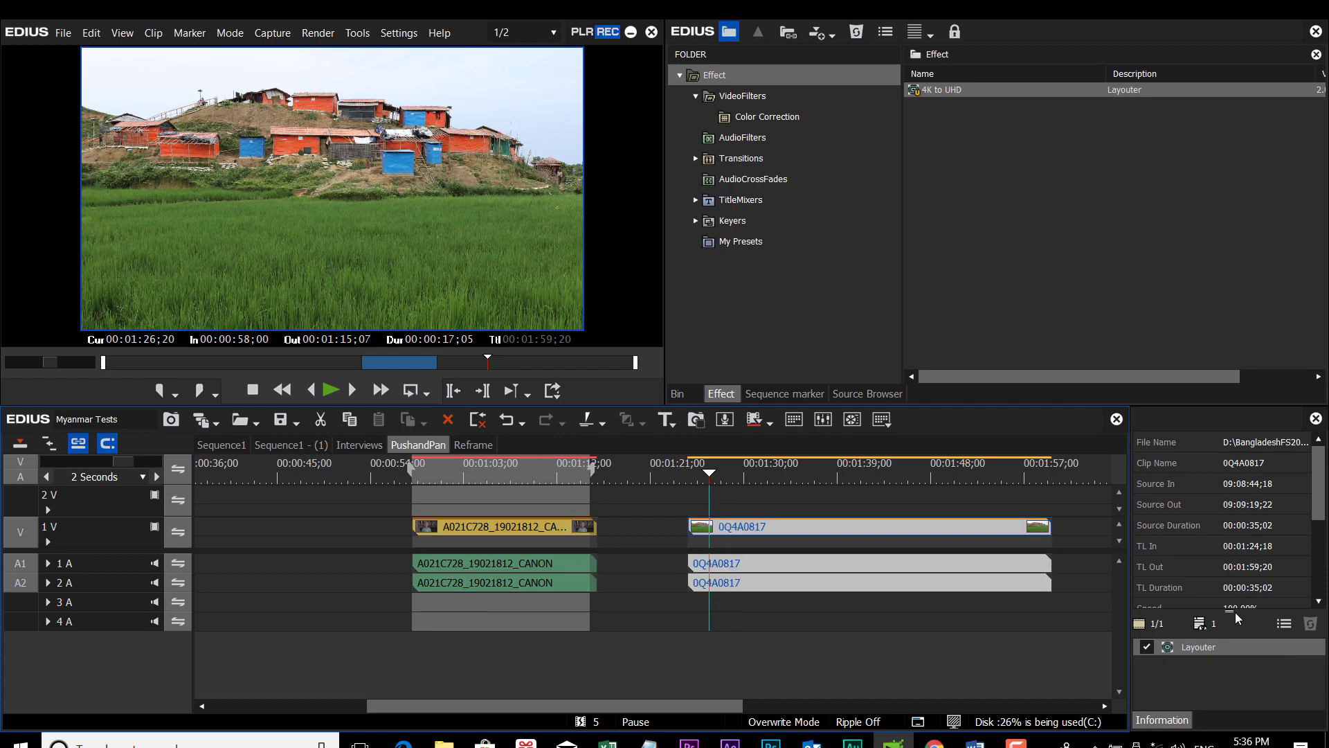
{"action": "double_click", "coordinate": [1201, 648]}
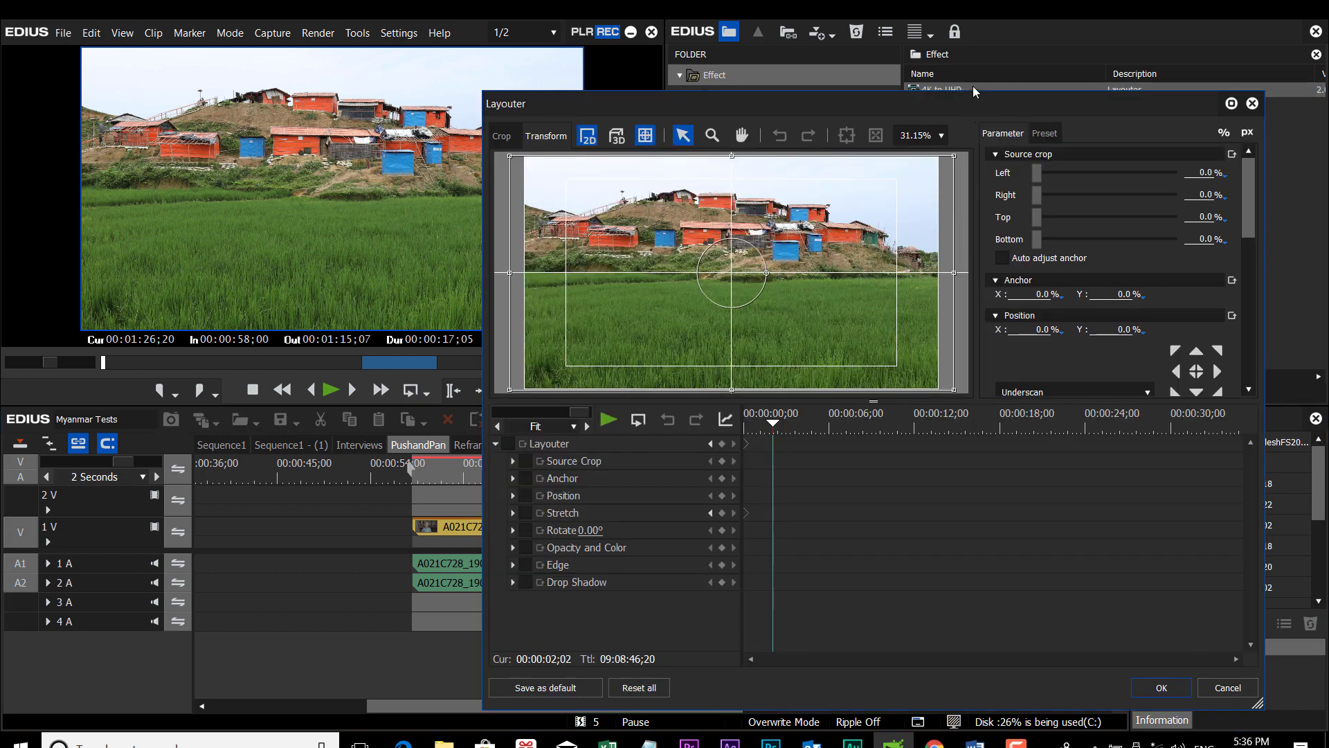
{"action": "left_click", "coordinate": [944, 138]}
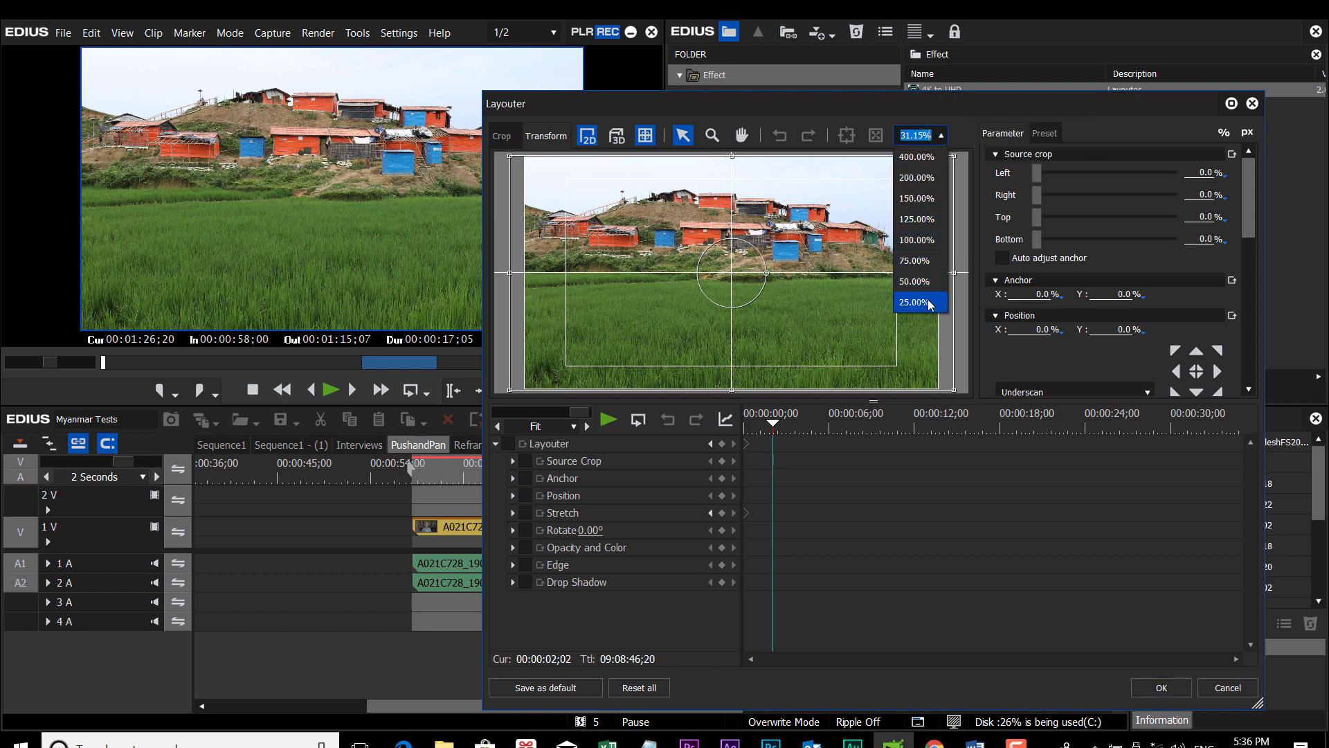
{"action": "left_click", "coordinate": [903, 135]}
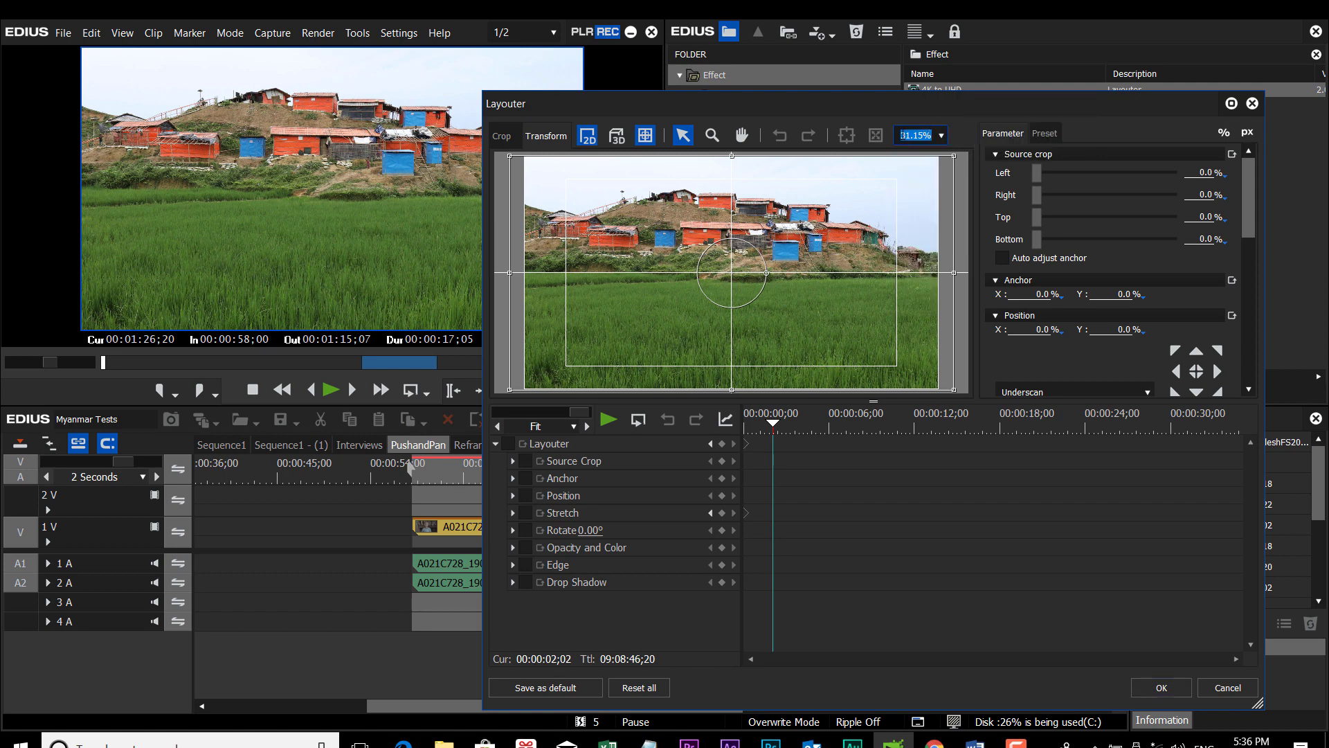
{"action": "type", "text": "20"}
{"action": "key", "text": "Return"}
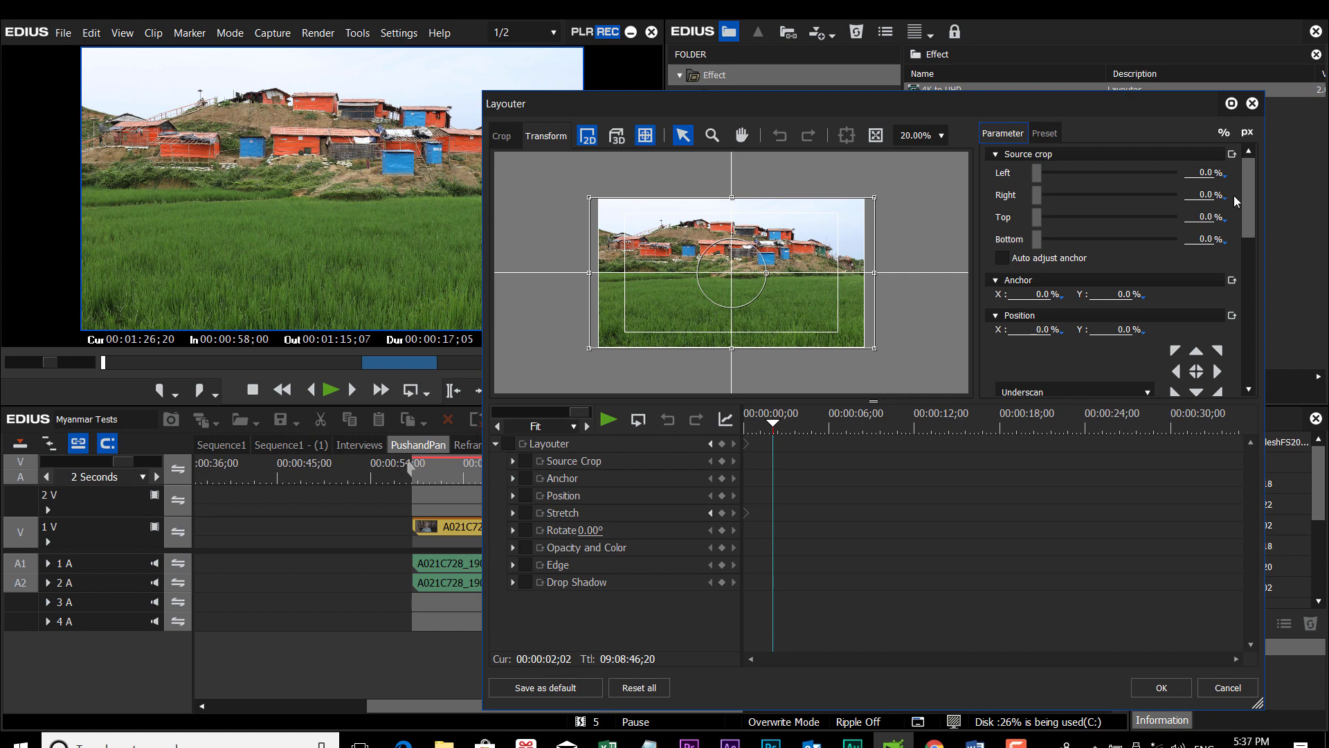
Step: Stretch the village clip to 73.50% and shift the framing lower onto the houses
{"action": "left_click_drag", "start_coordinate": [1250, 191], "coordinate": [1256, 251]}
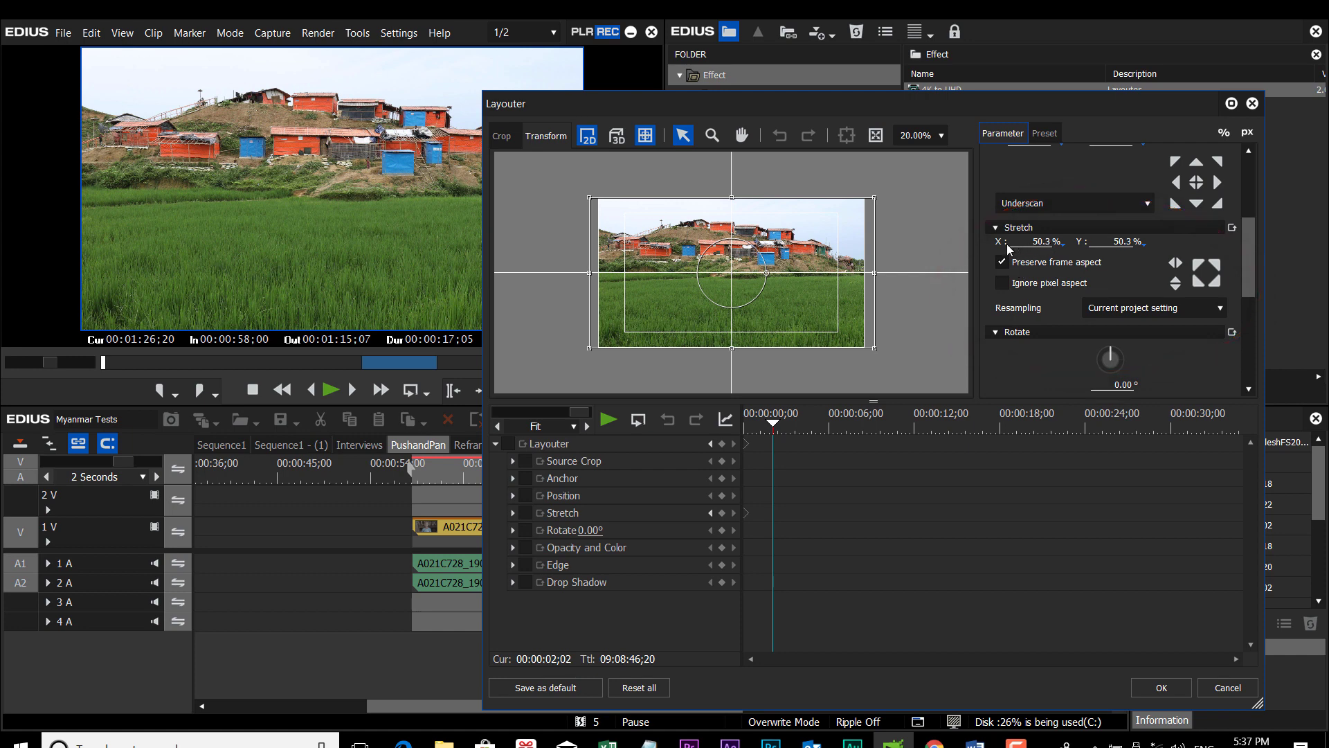
{"action": "left_click", "coordinate": [1043, 242]}
{"action": "left_click_drag", "start_coordinate": [1045, 246], "coordinate": [1049, 125]}
{"action": "left_click_drag", "start_coordinate": [765, 223], "coordinate": [755, 255]}
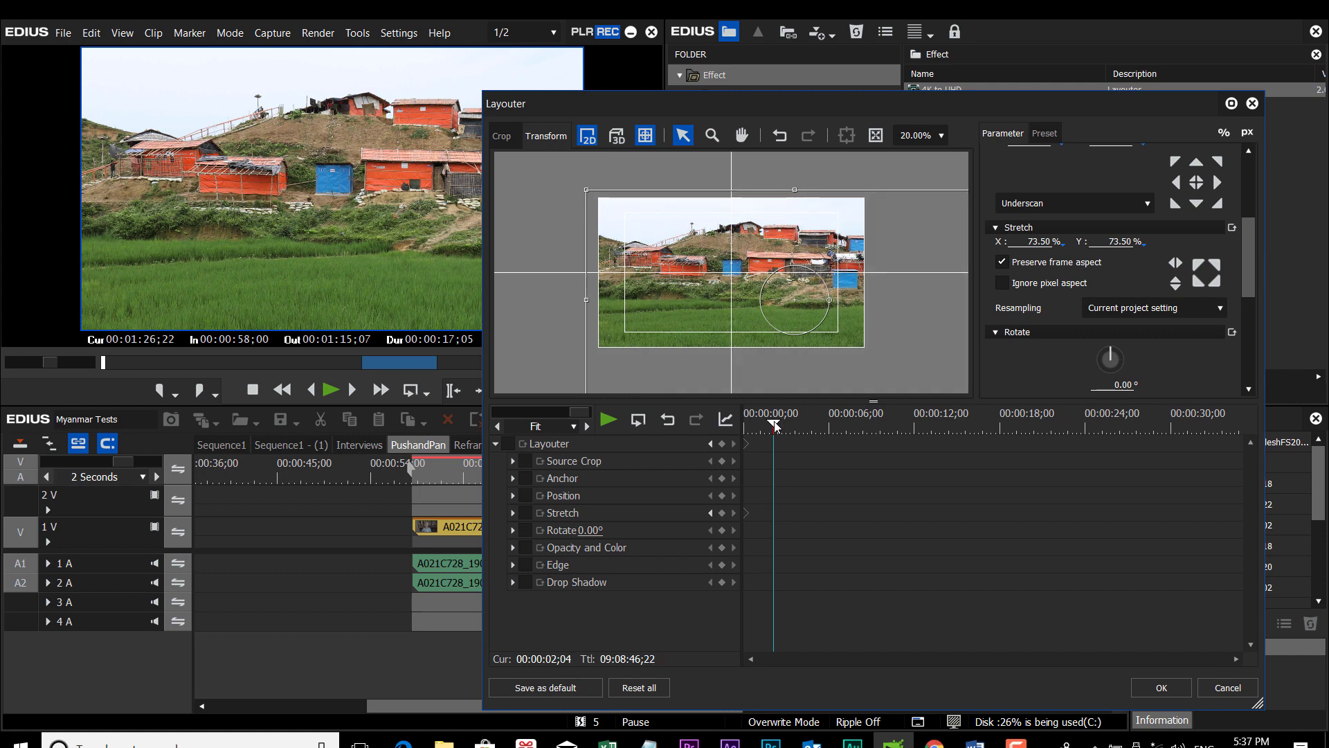
Step: Enable keyframing on the village Layouter with keyframes at the clip start and 00:00:03;27
{"action": "left_click_drag", "start_coordinate": [776, 426], "coordinate": [745, 426]}
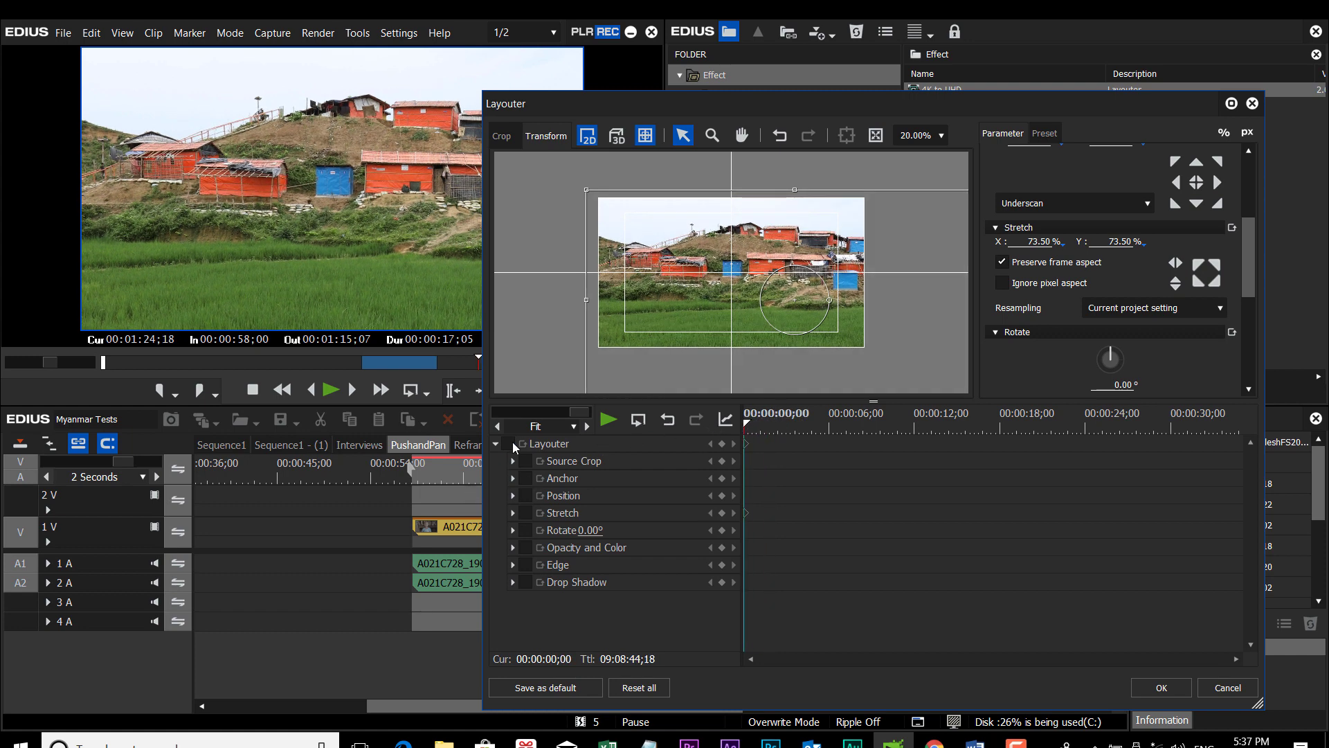
{"action": "left_click", "coordinate": [512, 444]}
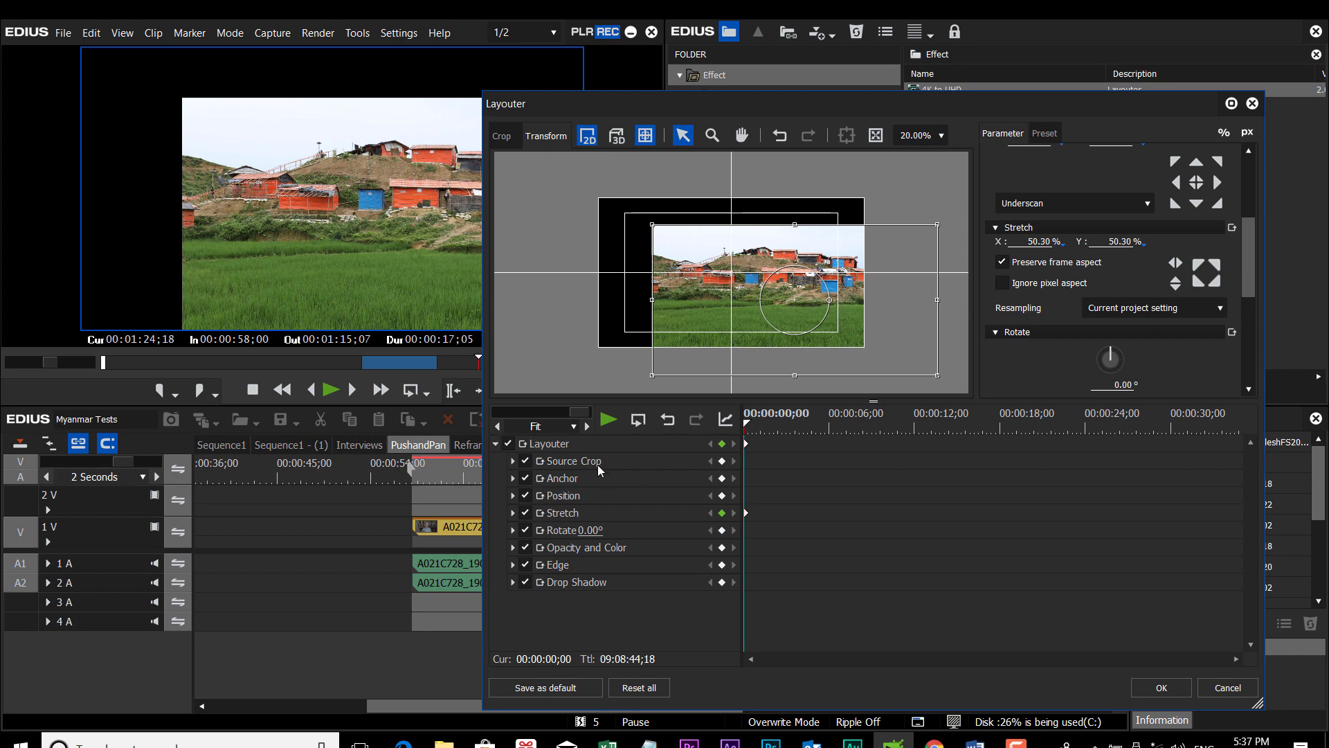
{"action": "left_click", "coordinate": [722, 443]}
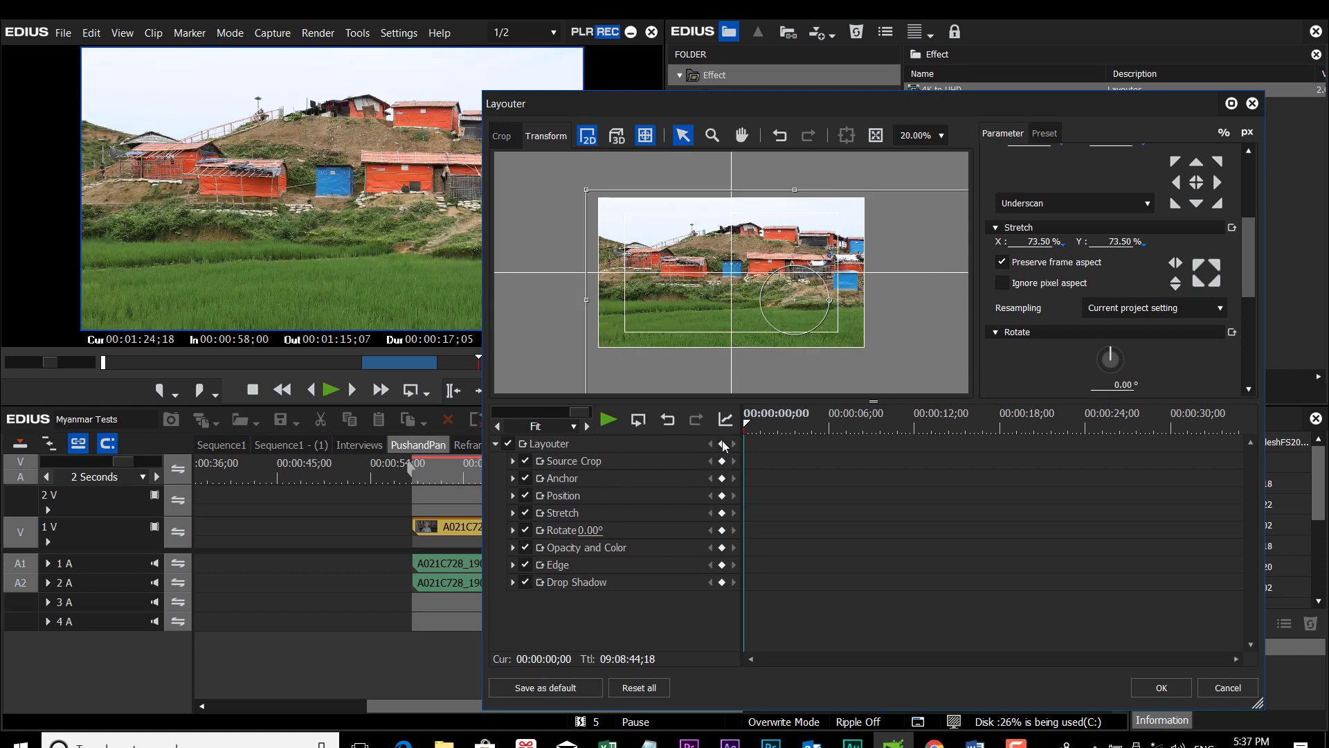
{"action": "left_click", "coordinate": [722, 444]}
{"action": "left_click_drag", "start_coordinate": [760, 439], "coordinate": [799, 449]}
{"action": "left_click", "coordinate": [722, 444]}
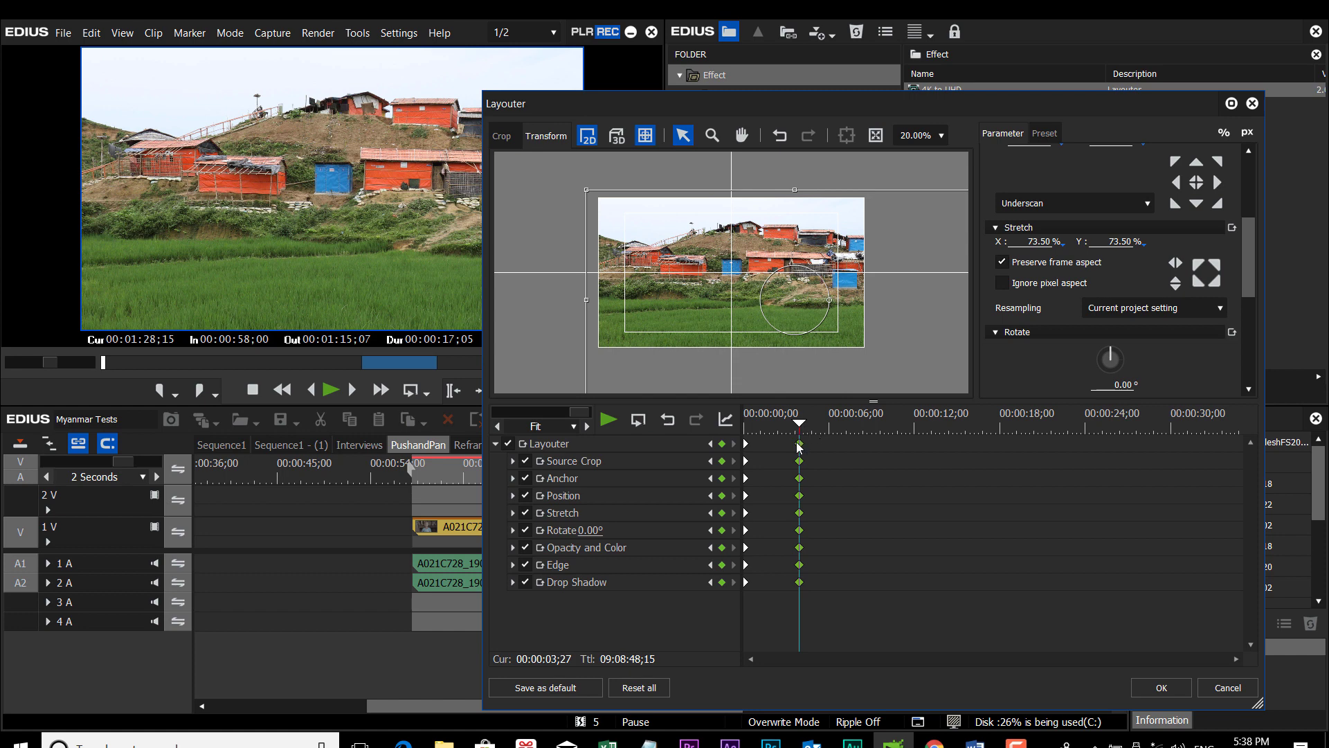
Step: At 00:00:18;00, pan the village framing left to keyframe its end position and click OK
{"action": "left_click_drag", "start_coordinate": [800, 447], "coordinate": [1001, 443]}
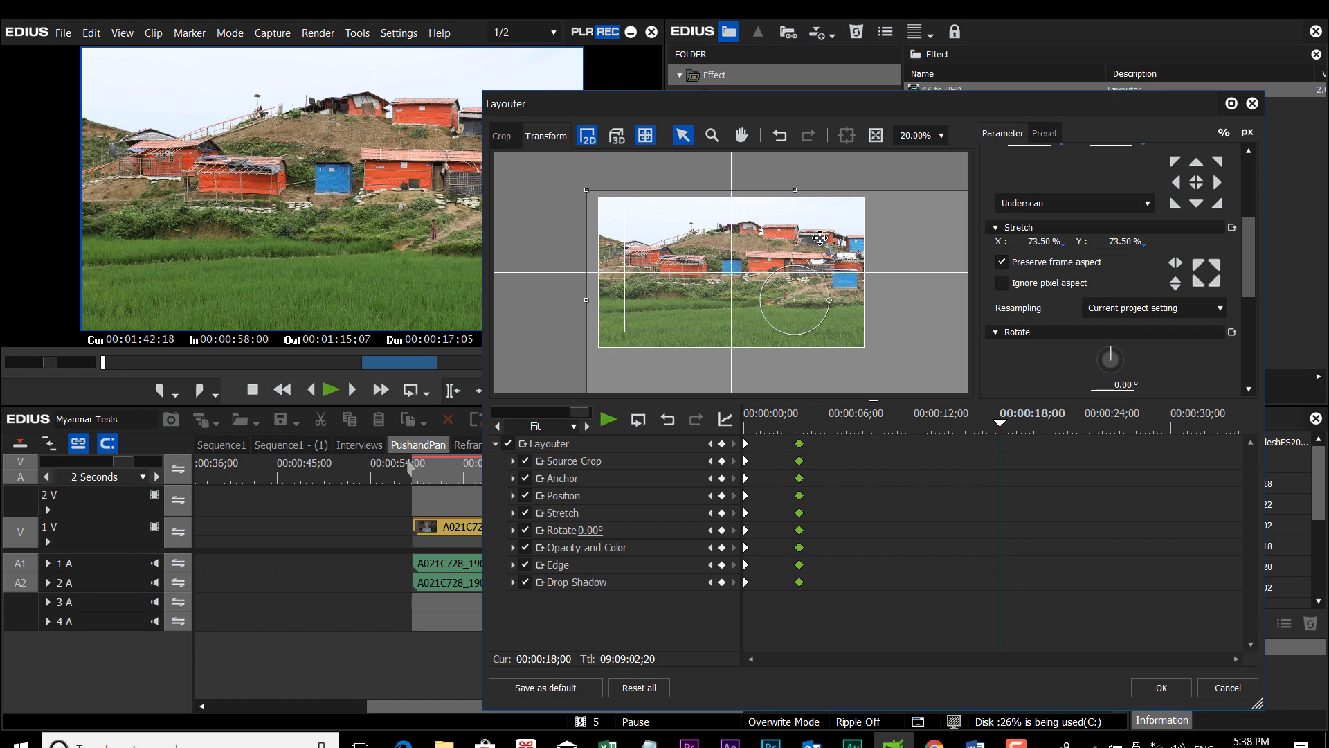
{"action": "left_click_drag", "start_coordinate": [819, 238], "coordinate": [739, 238]}
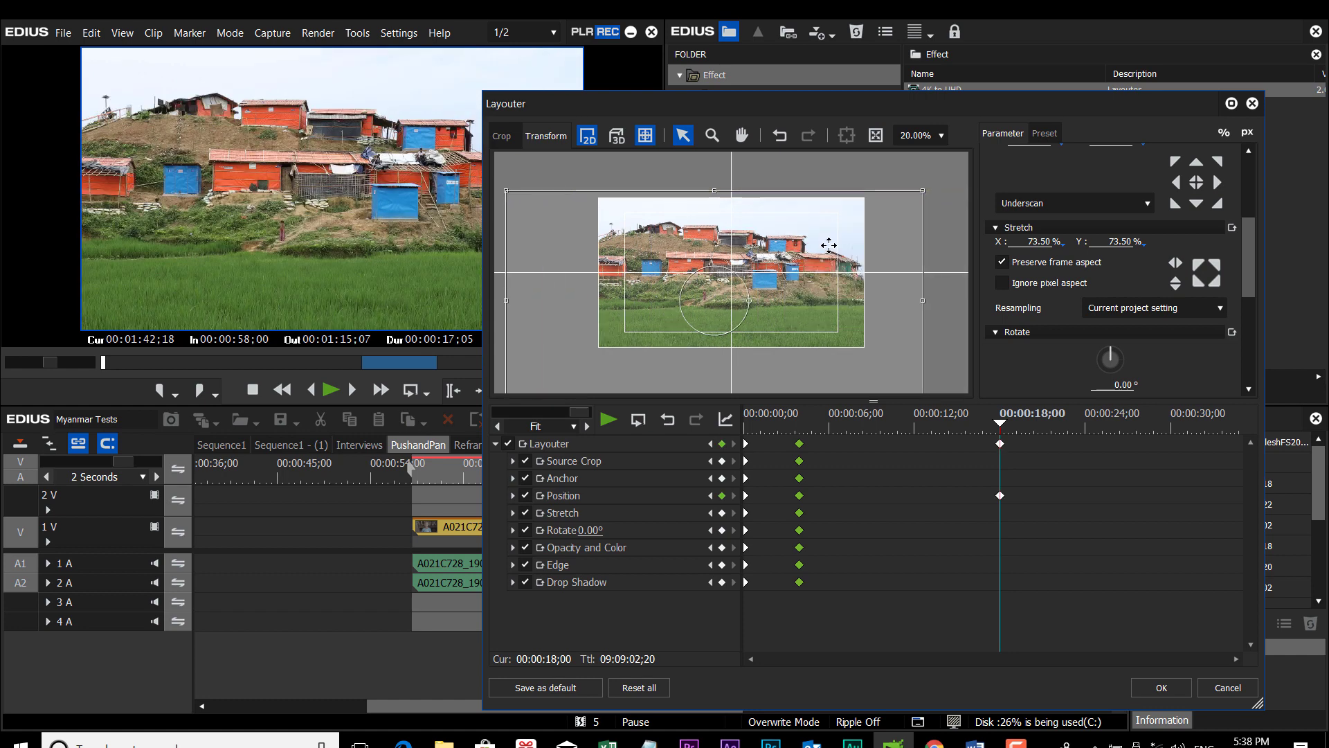
{"action": "left_click_drag", "start_coordinate": [858, 243], "coordinate": [810, 247]}
{"action": "left_click", "coordinate": [1162, 688]}
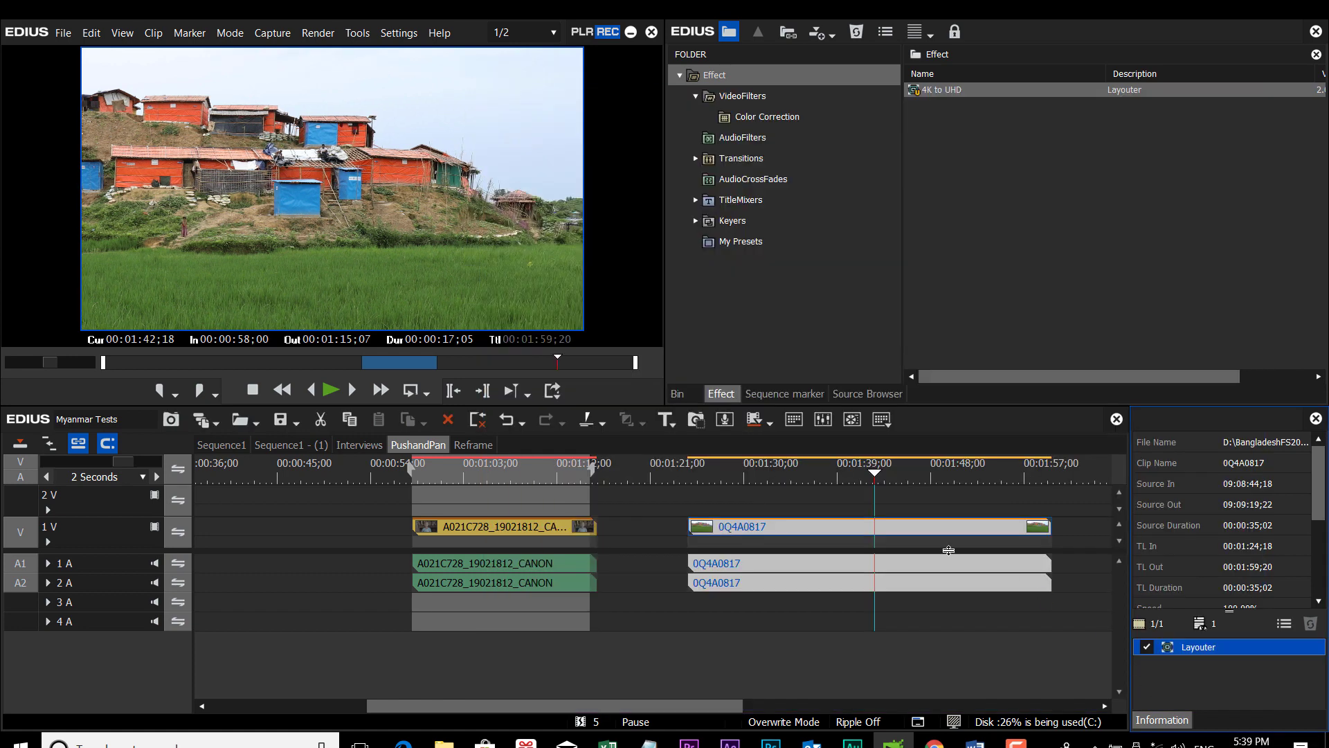
{"action": "left_click", "coordinate": [720, 472]}
{"action": "key", "text": "space"}
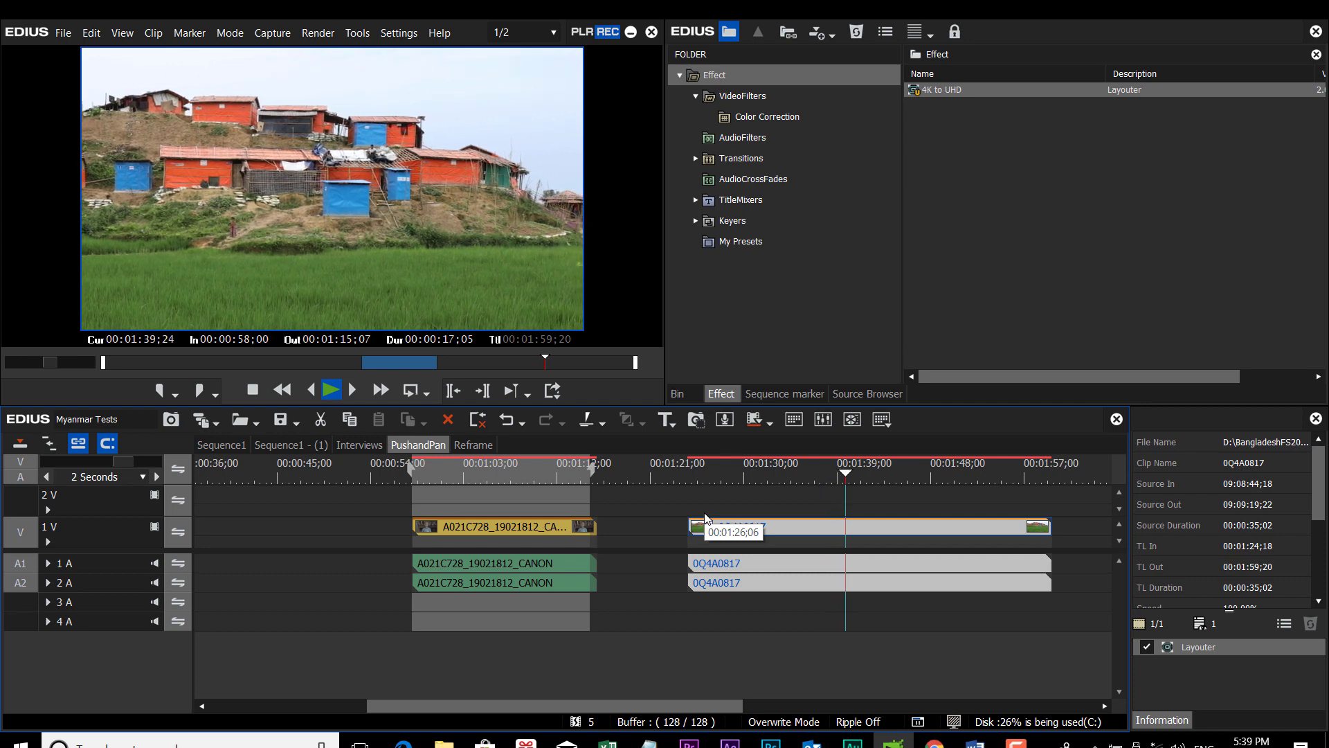
{"action": "key", "text": "space"}
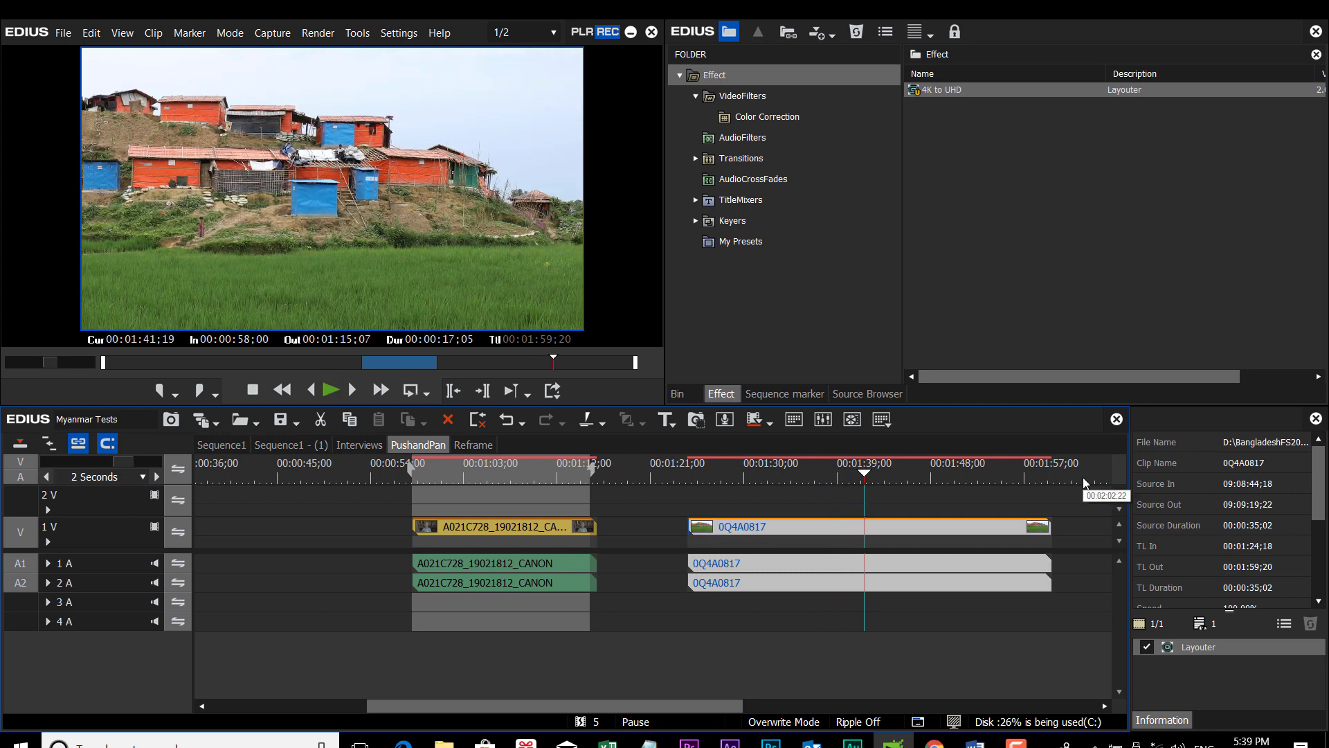